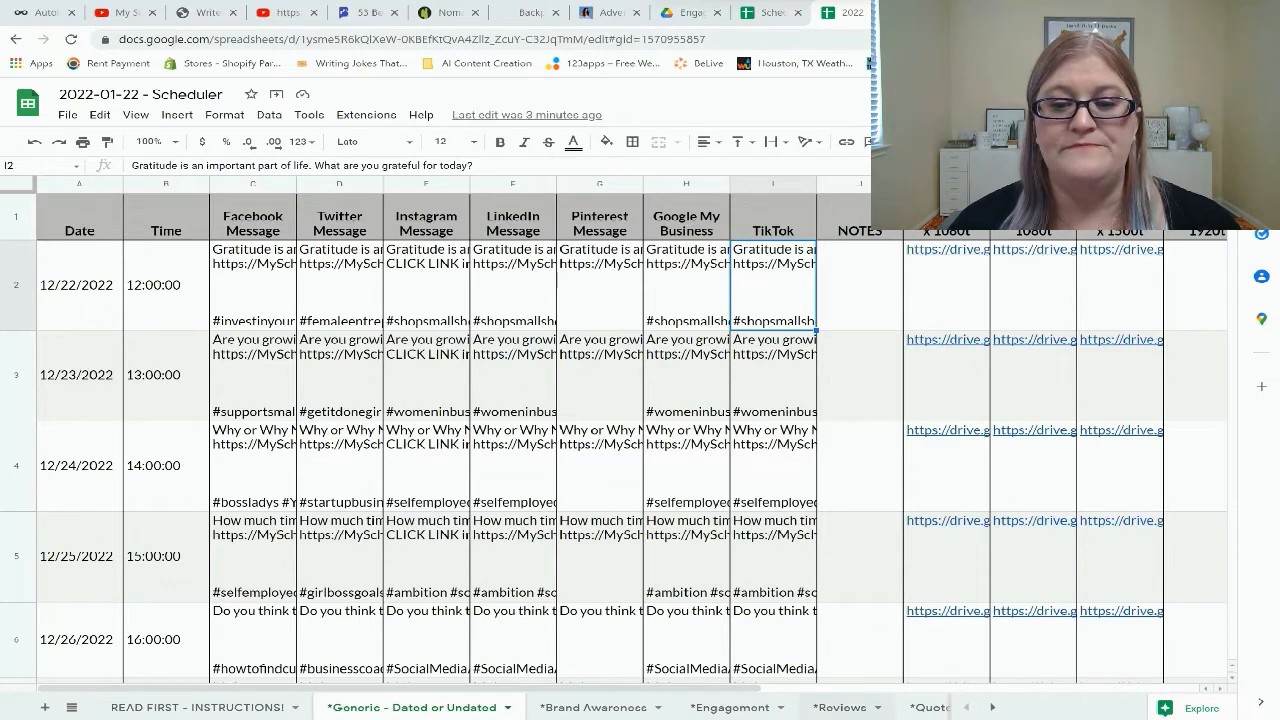
View the GEN - FB sheet and open the GEN - FB - DATE sheet.
click(992, 707)
click(992, 707)
click(992, 707)
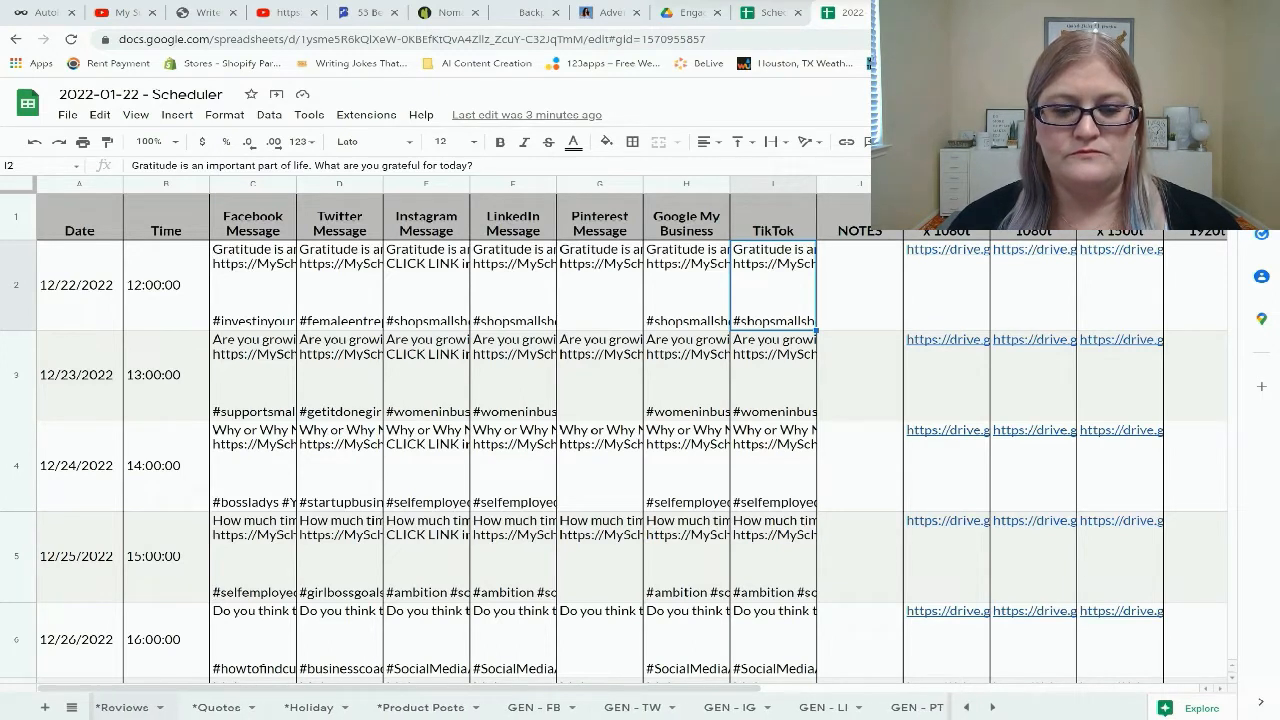
click(992, 707)
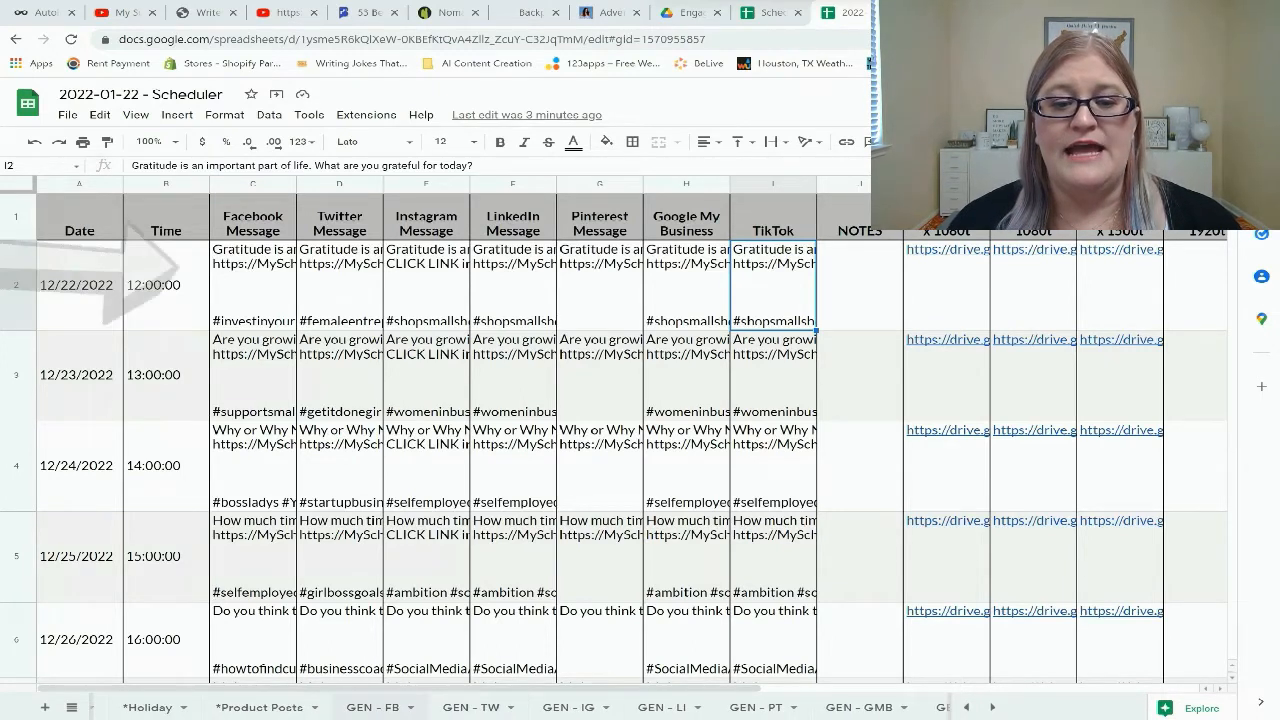
click(372, 707)
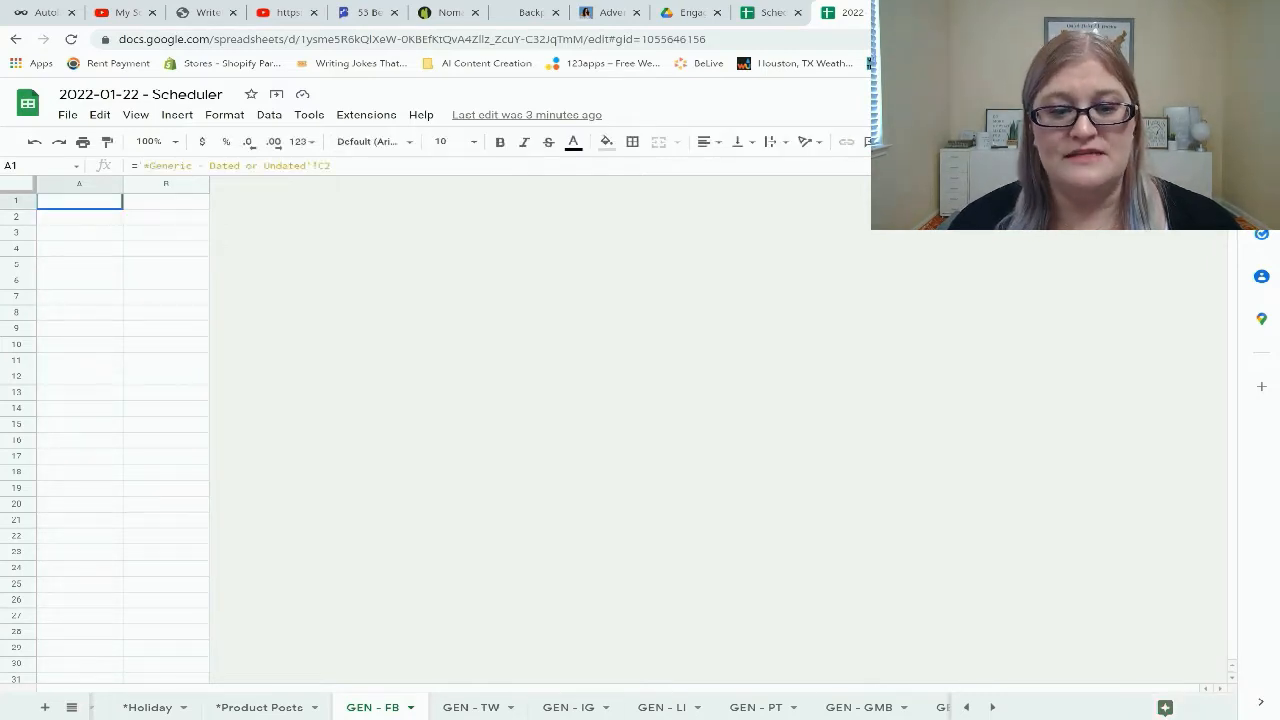
scroll(600, 707, right, 4)
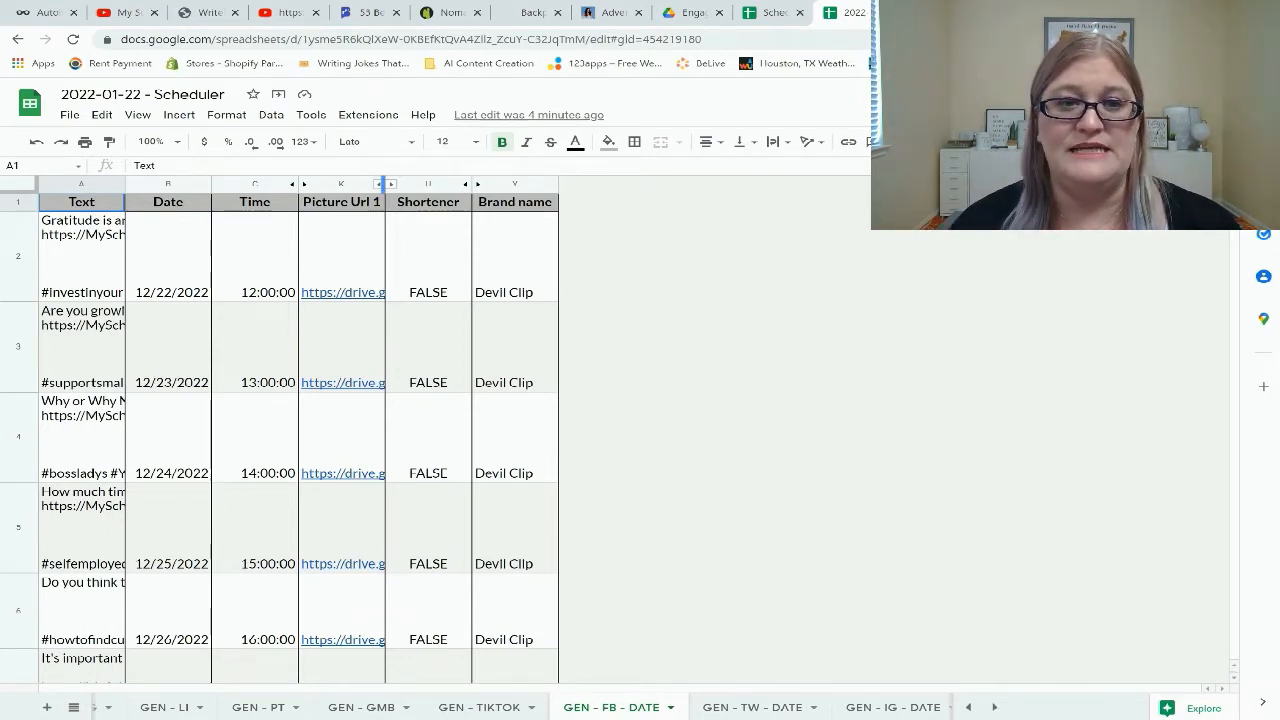
Unhide columns L to T, between Picture Url 1 and Shortener, on the GEN - FB - DATE sheet.
click(385, 184)
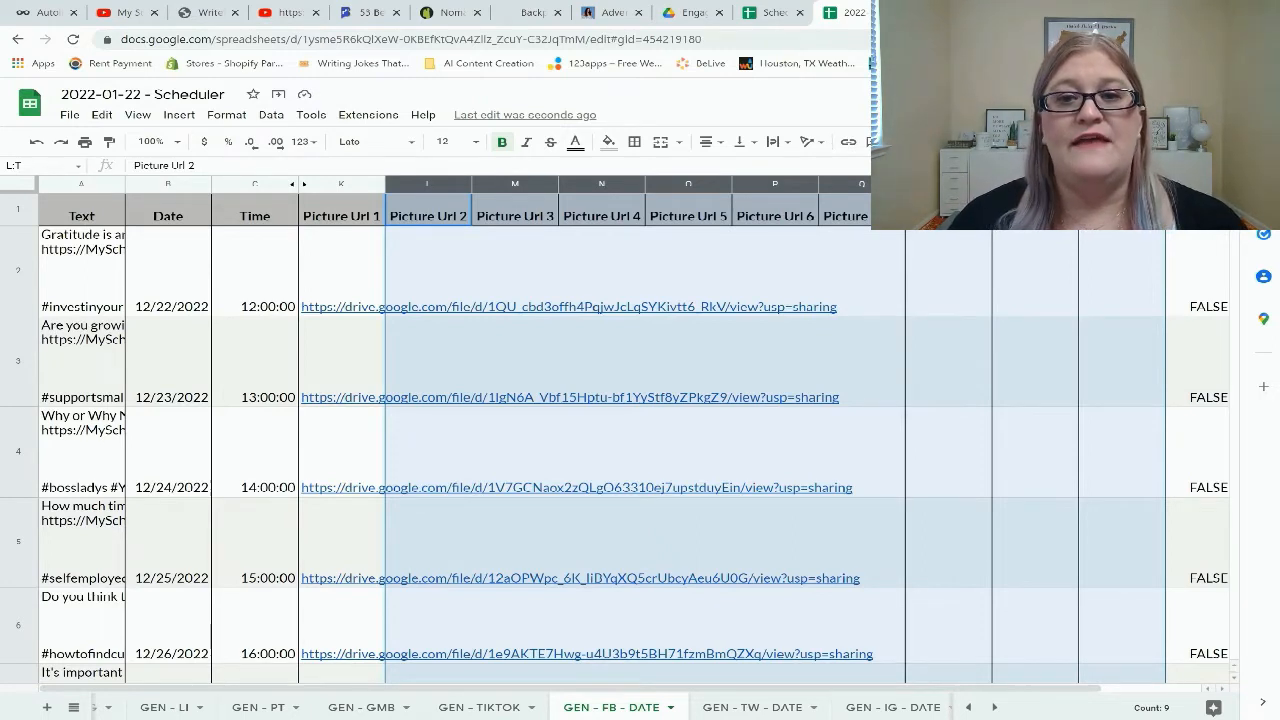
click(602, 271)
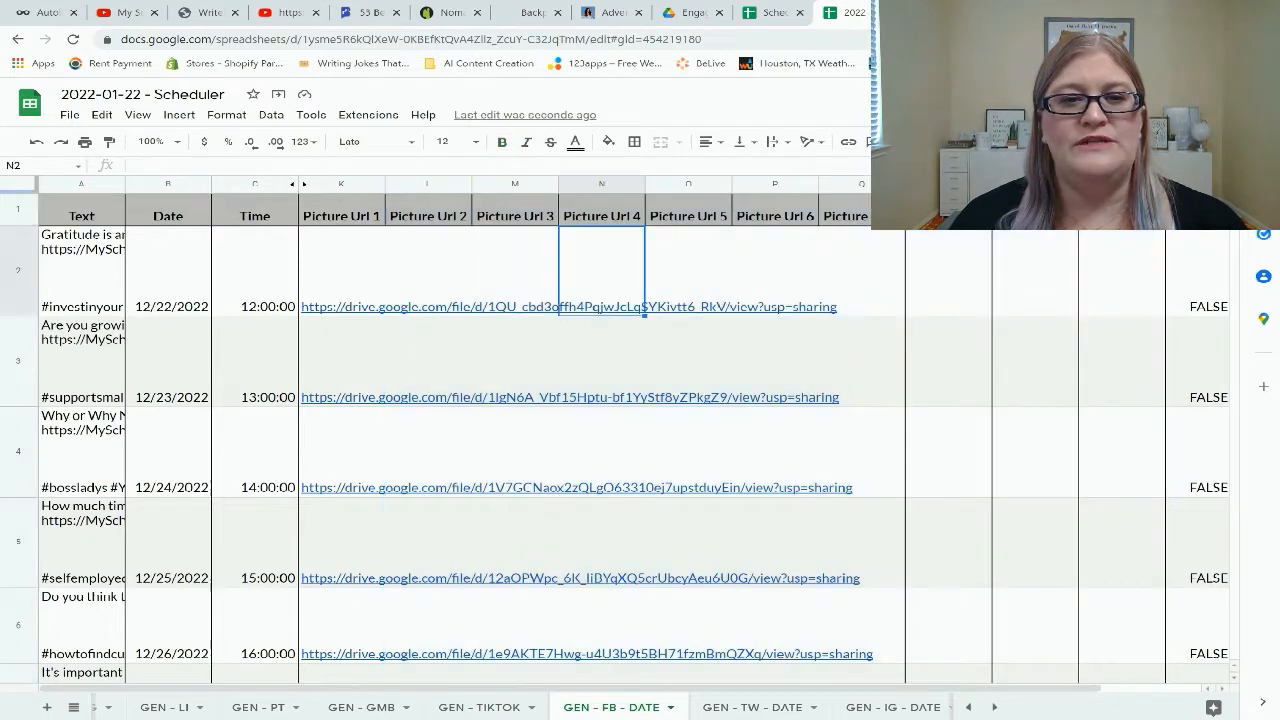
Hide columns L to T, starting at Picture Url 2, on the GEN - FB - DATE sheet.
click(427, 184)
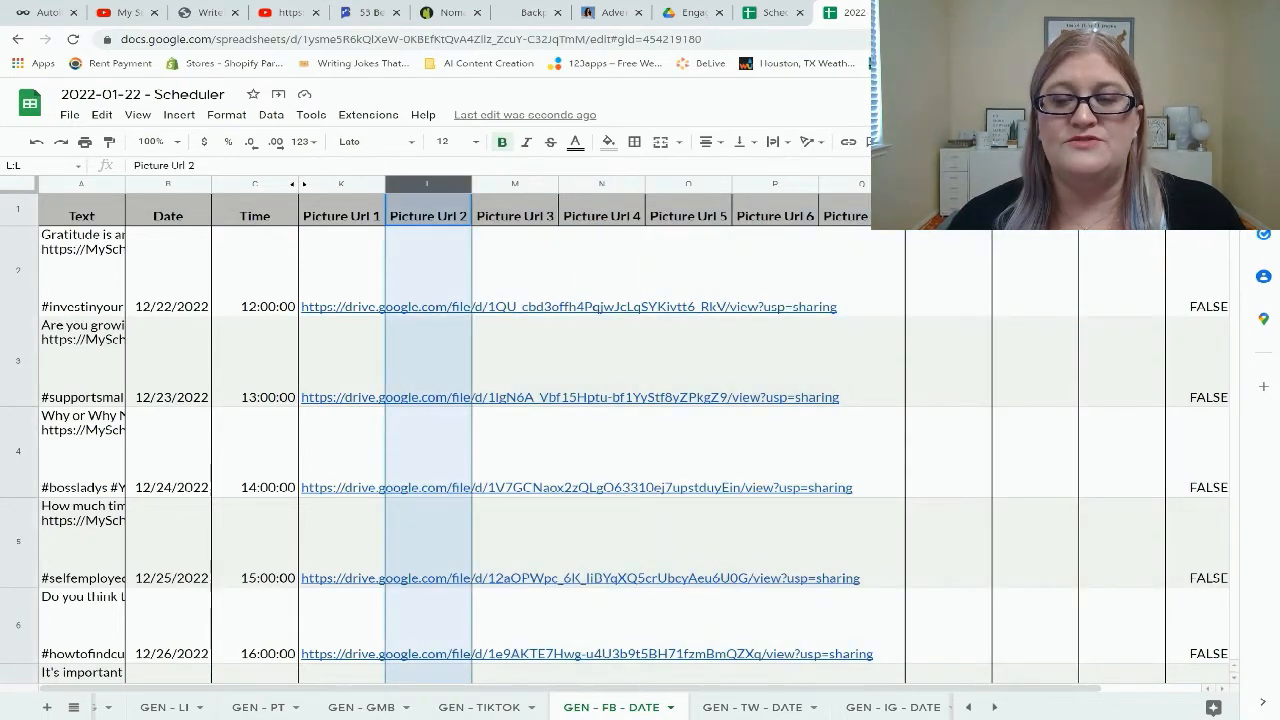
shift+click(1122, 184)
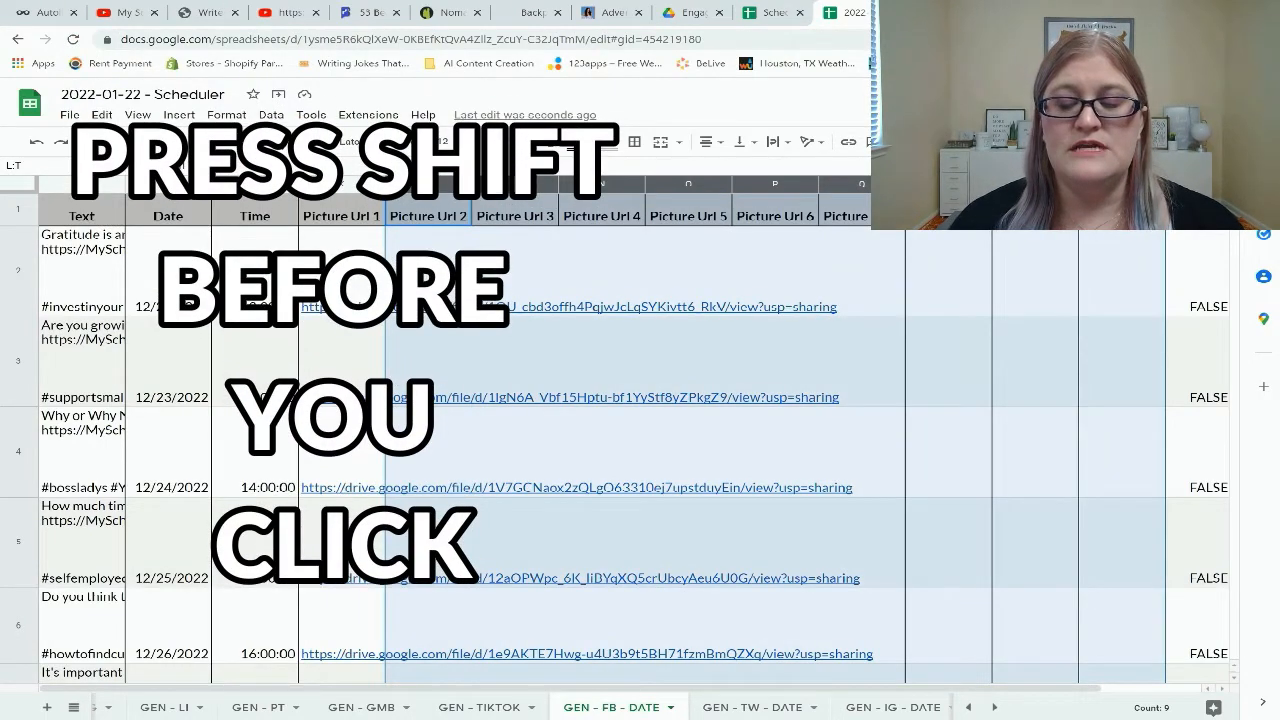
right_click(838, 184)
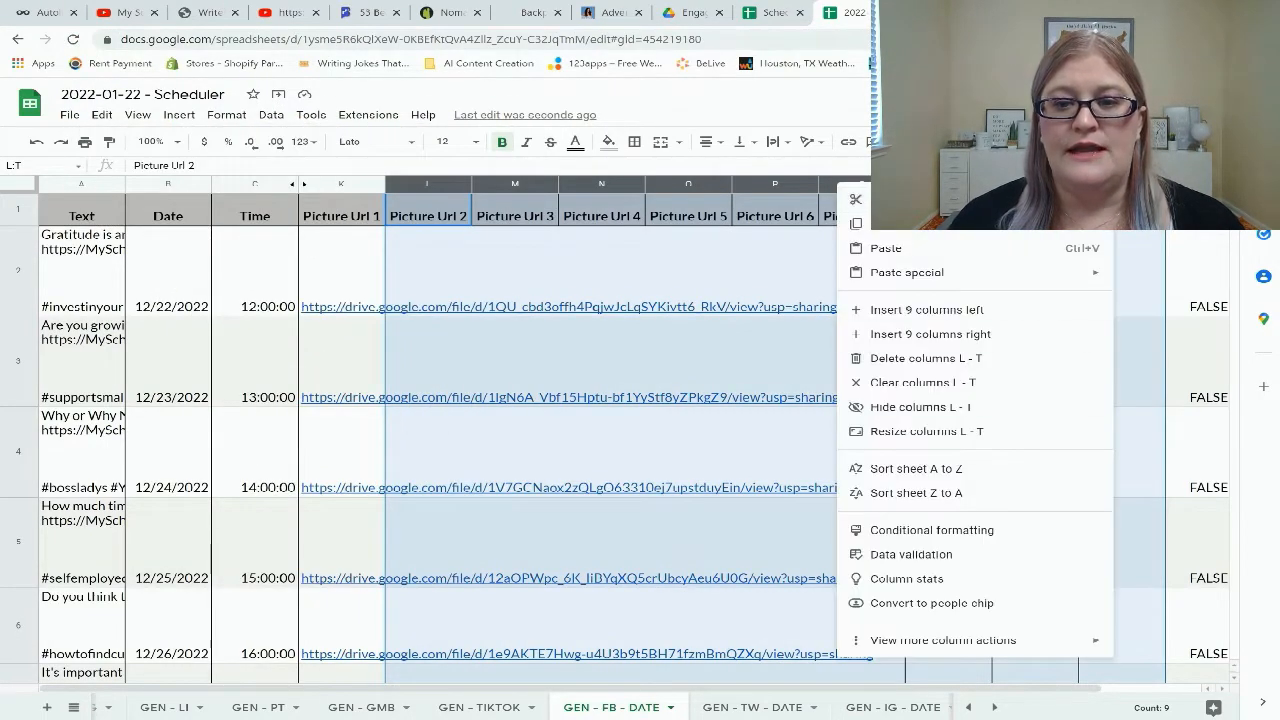
click(900, 407)
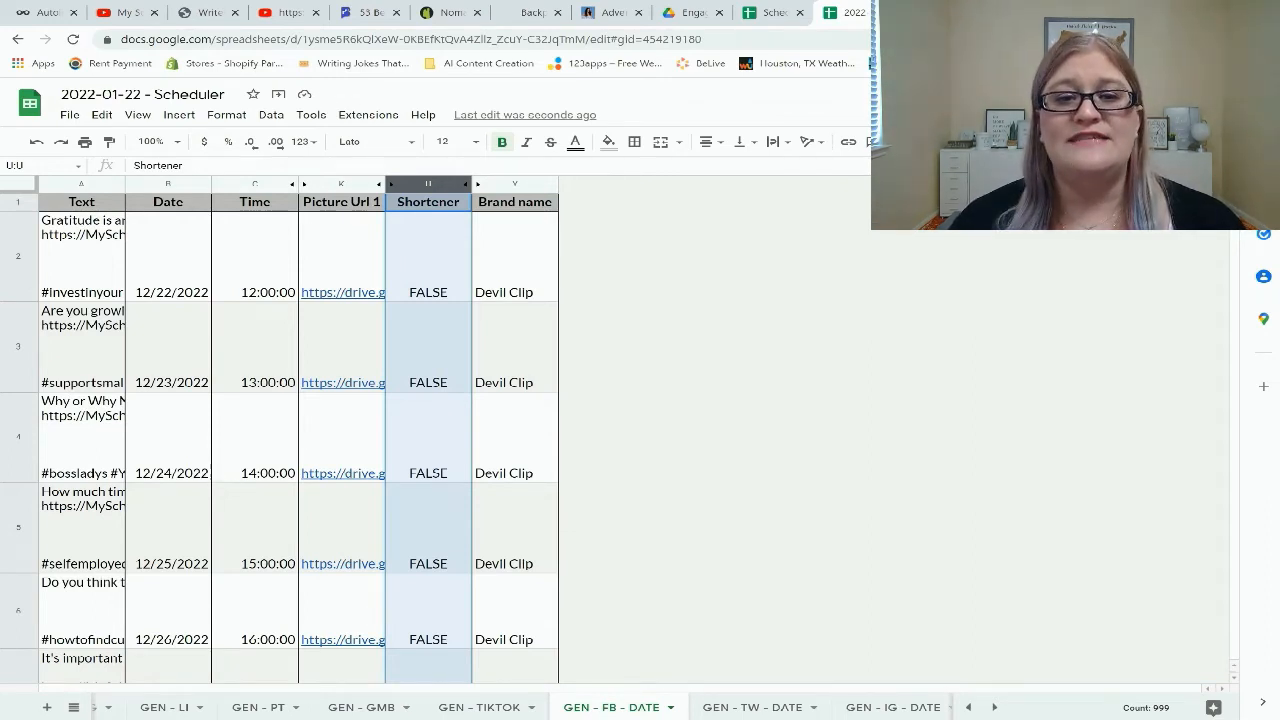
Examine the Shortener and Brand name columns, and view the brand name entry on the READ FIRST - INSTRUCTIONS! sheet.
click(428, 257)
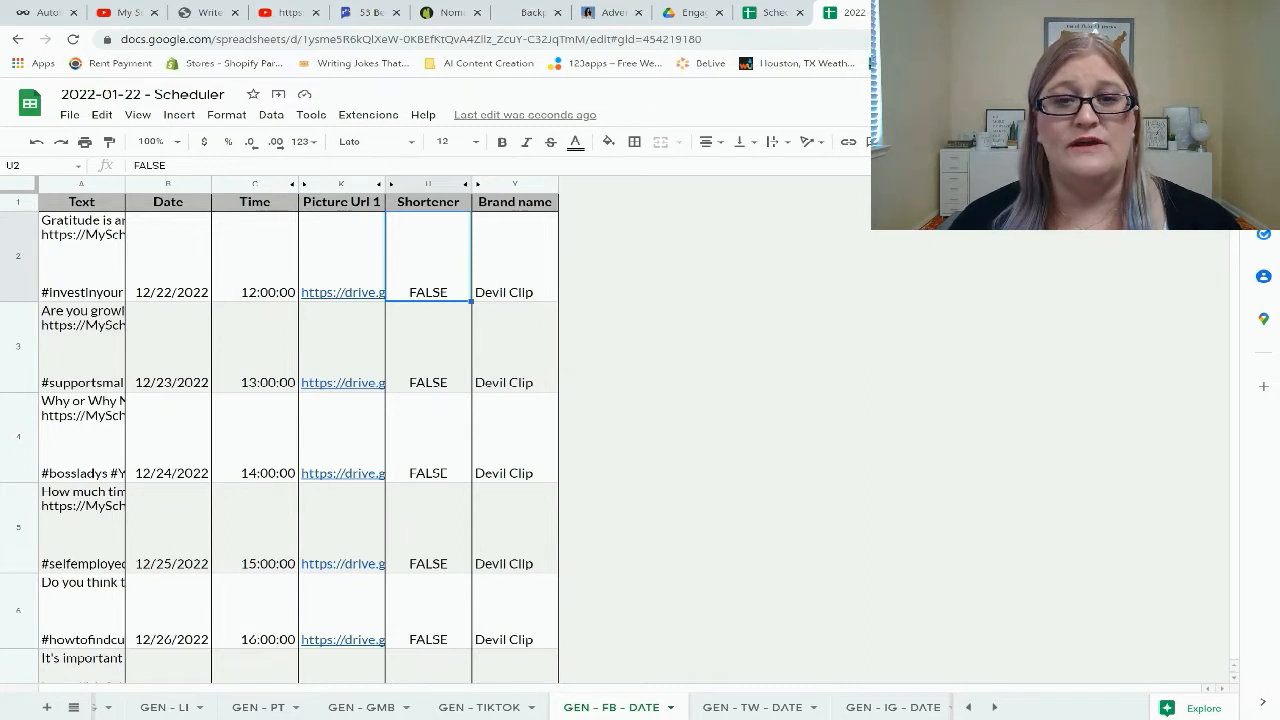
click(515, 184)
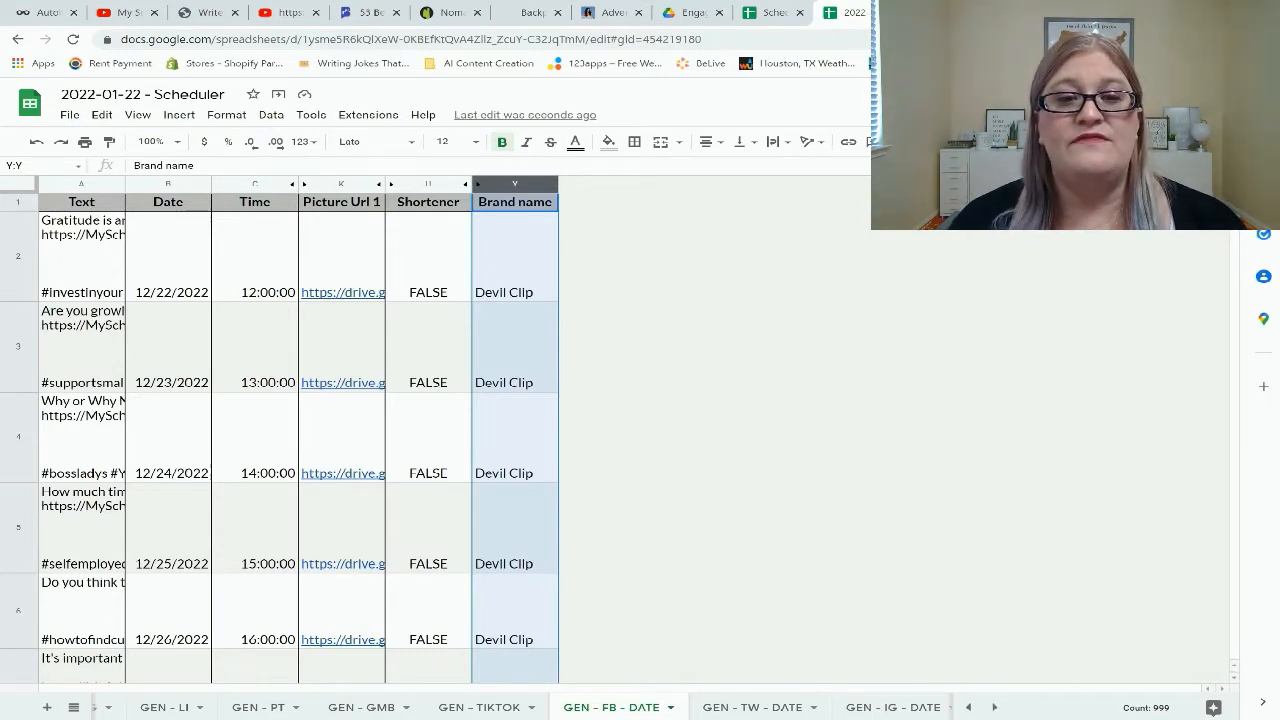
click(968, 707)
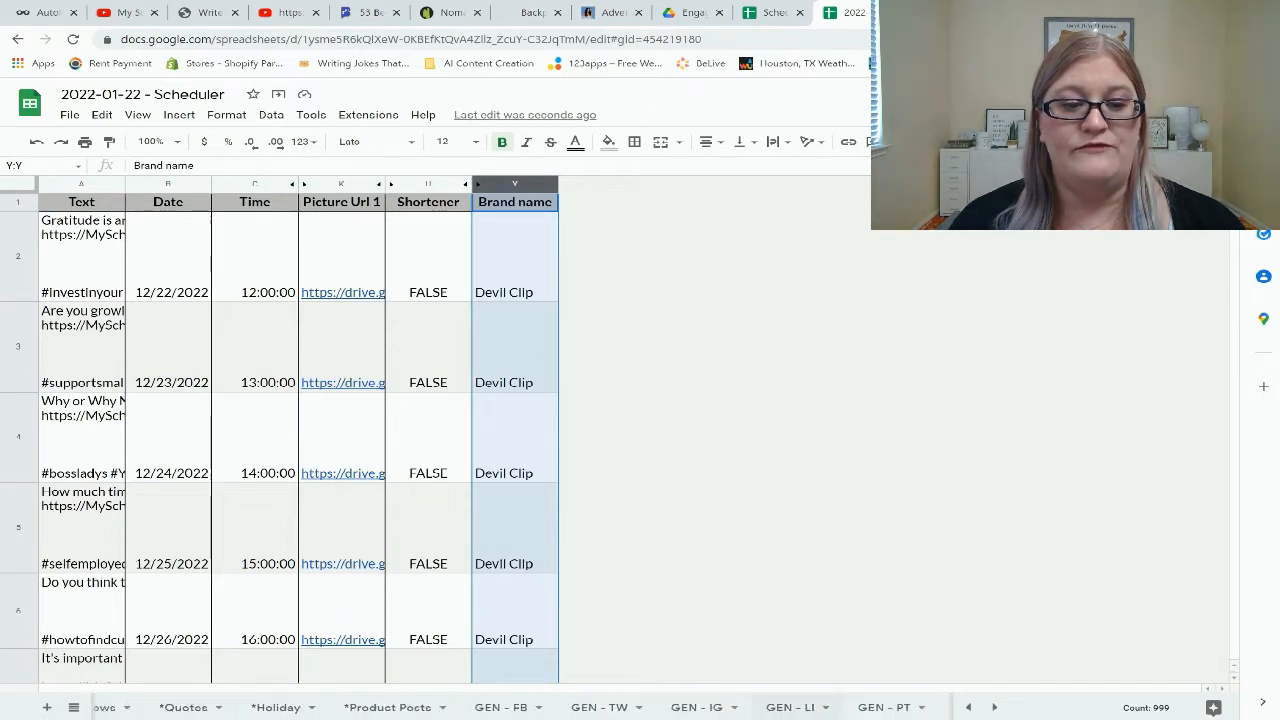
click(199, 707)
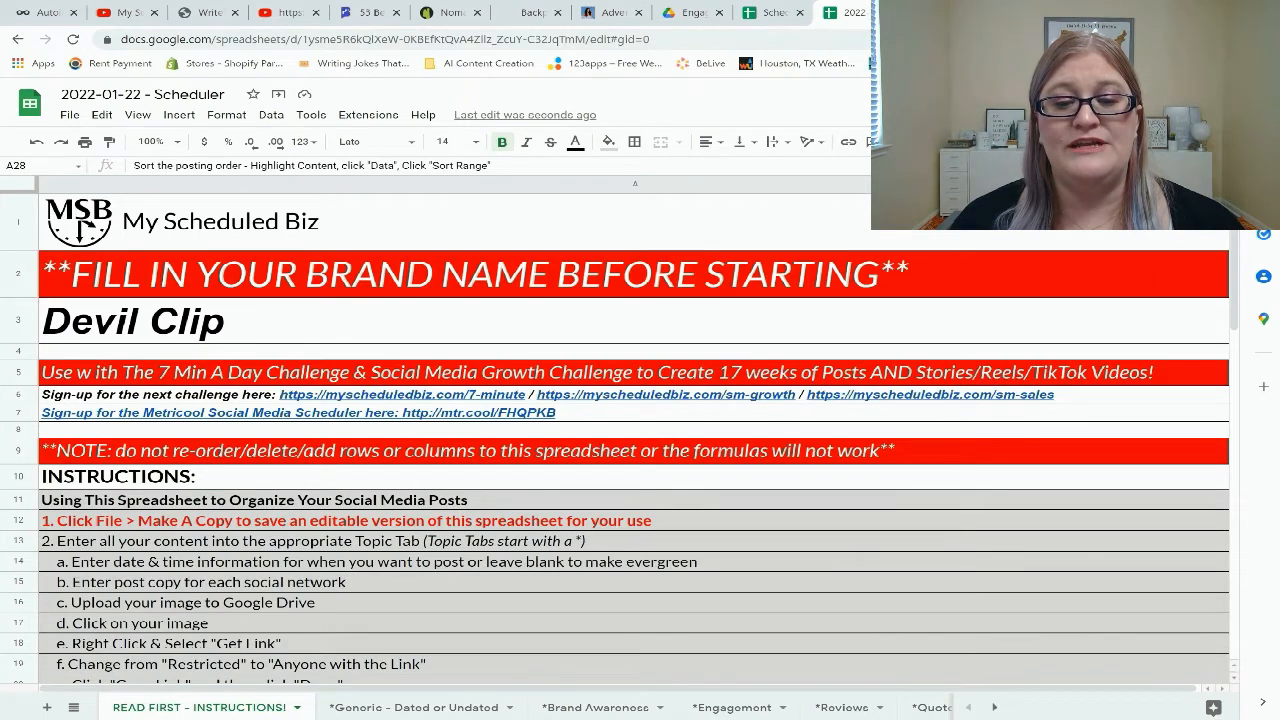
Compare the columns of the GEN - FB - DATE, GEN - IG - DATE and GEN - PT - DATE sheets.
scroll(691, 707, down, 12)
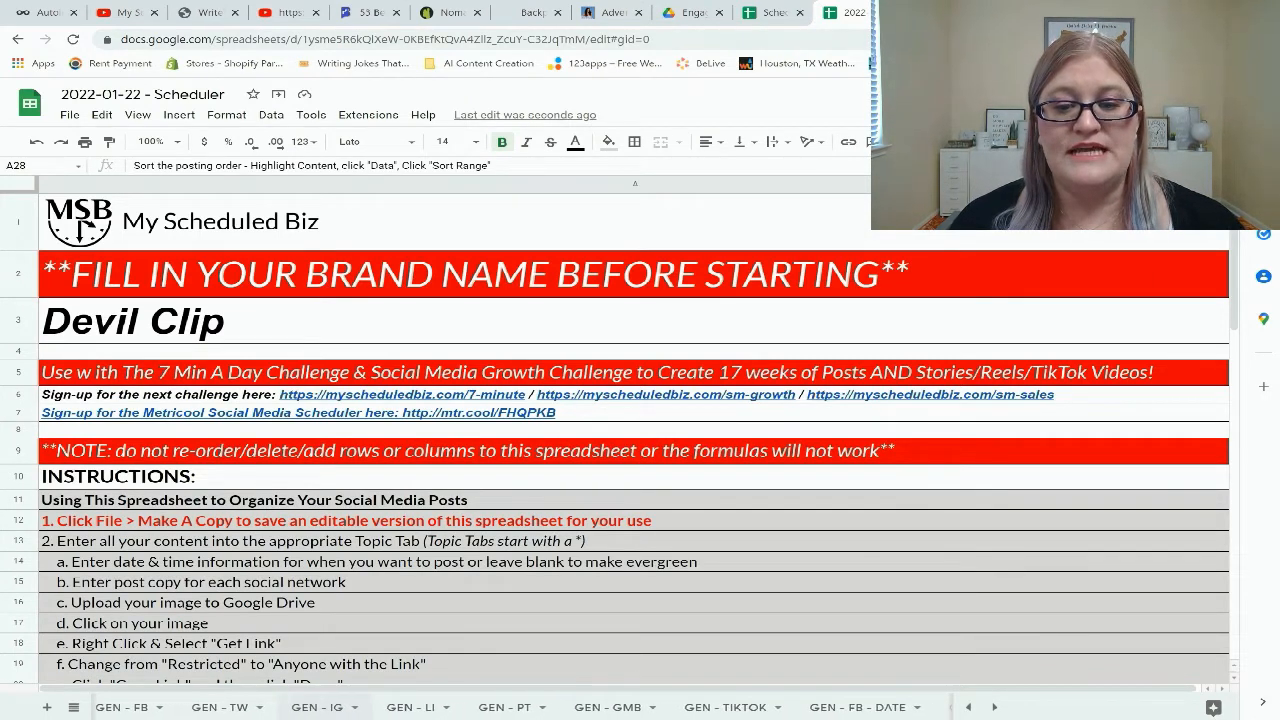
scroll(691, 707, down, 5)
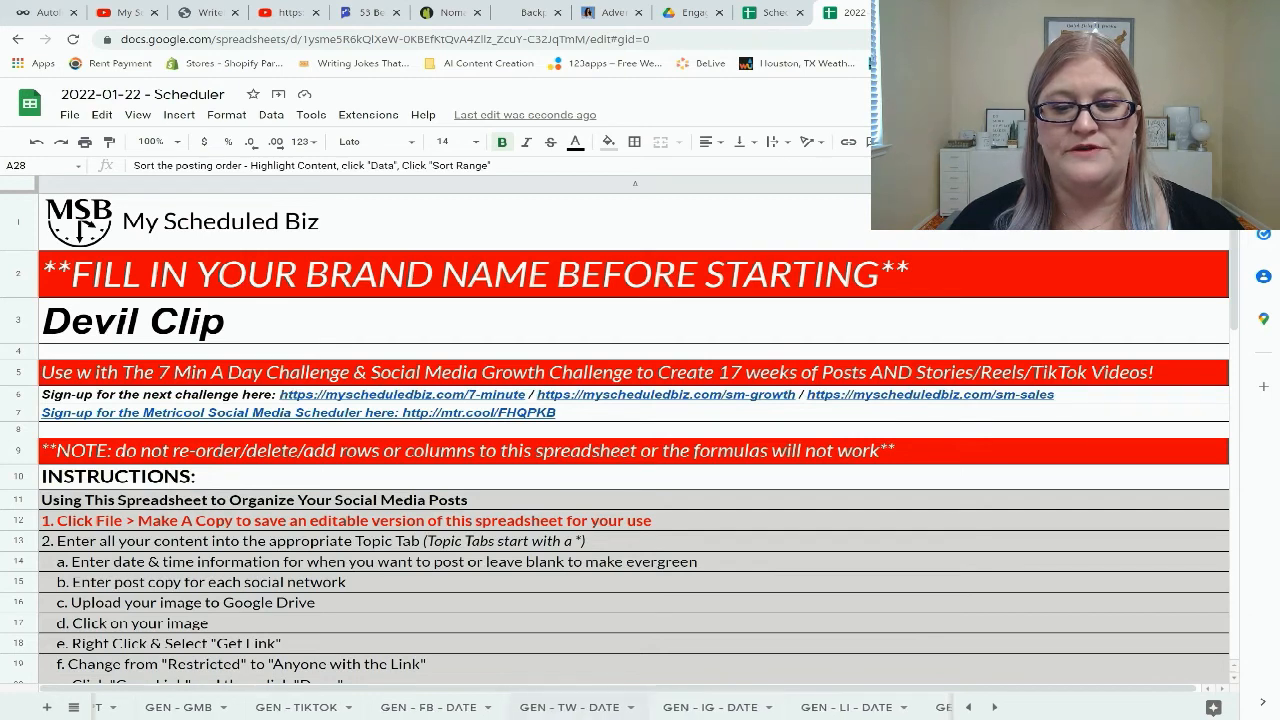
click(429, 707)
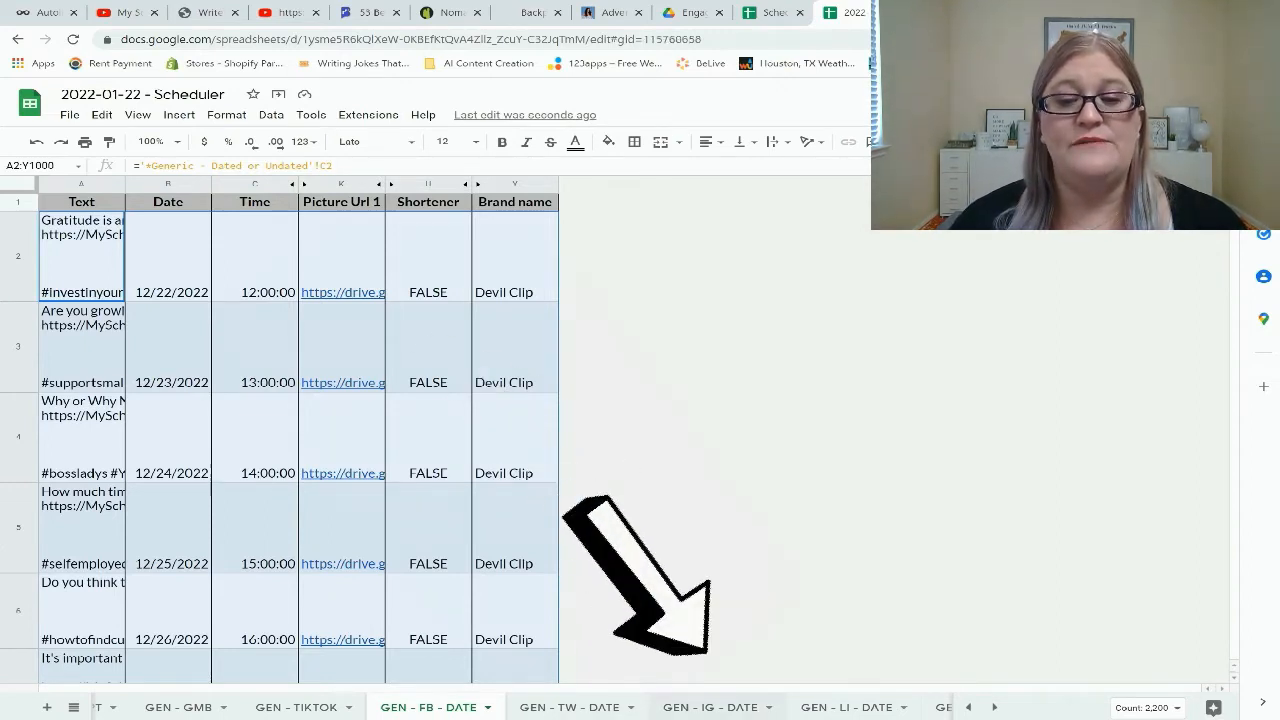
click(710, 707)
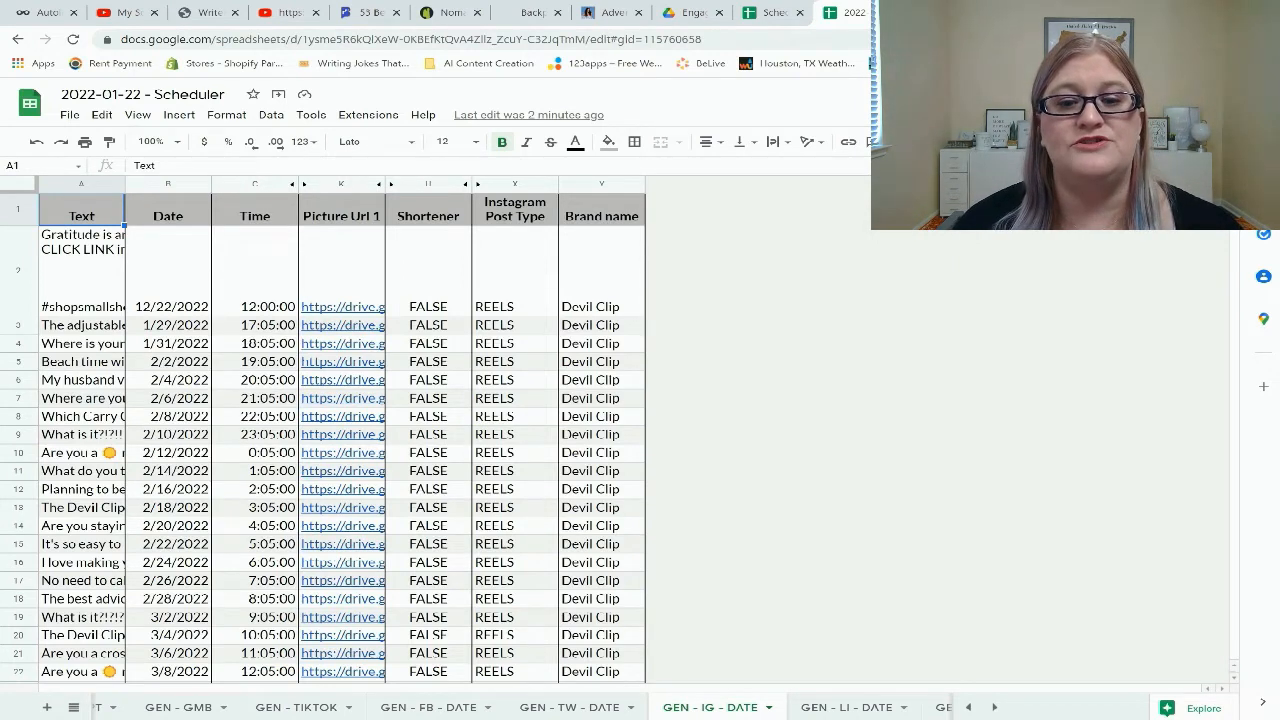
scroll(769, 708, right, 2)
click(769, 707)
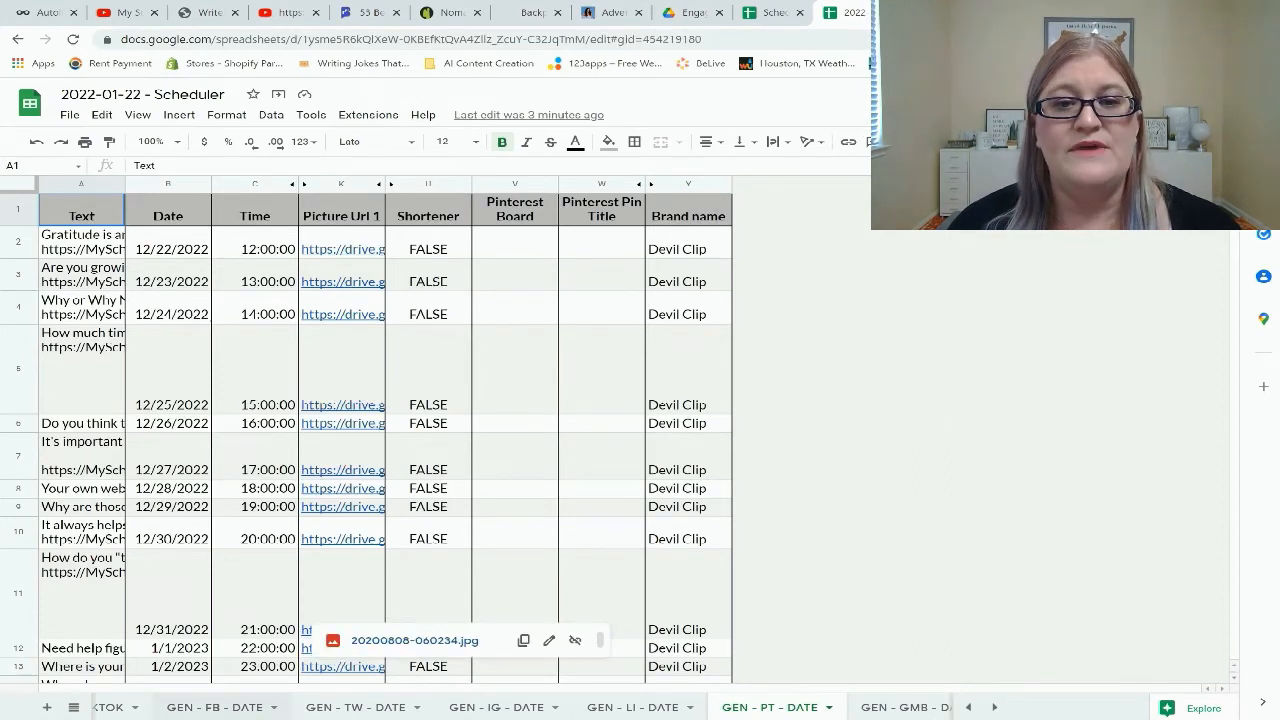
Download the GEN - FB - DATE sheet as a Comma Separated Values (.csv) file.
click(215, 708)
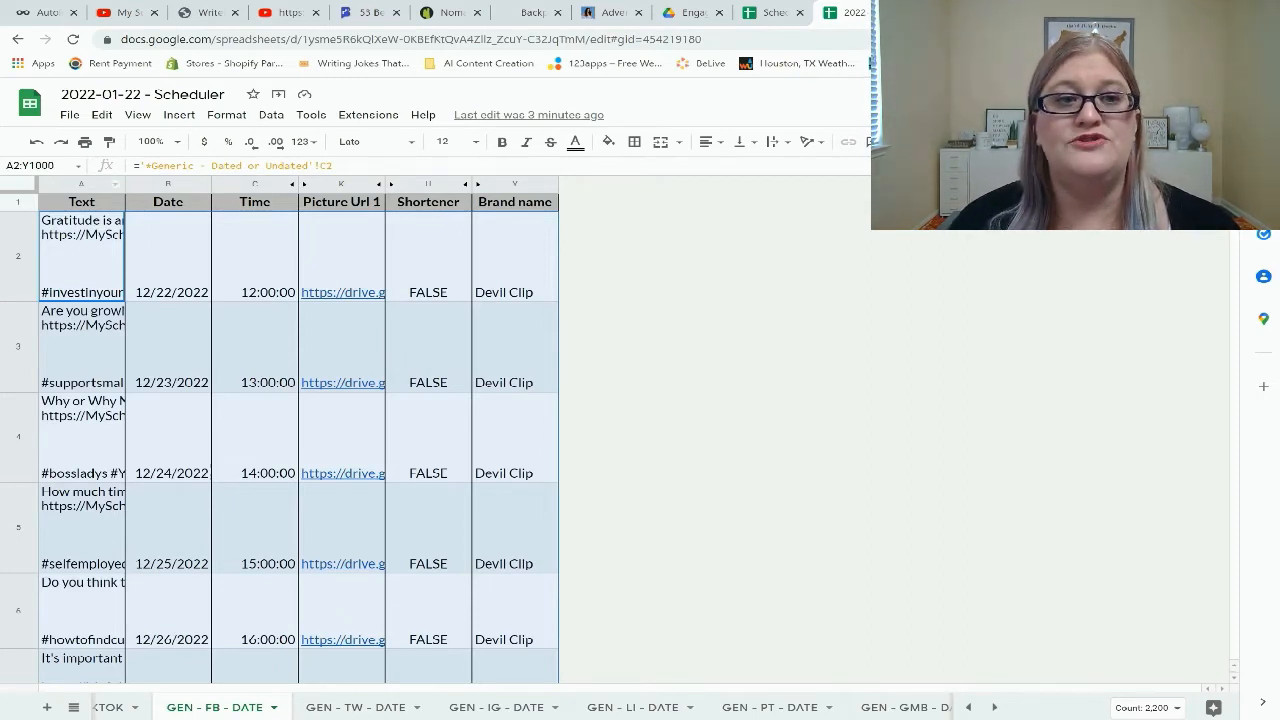
click(69, 114)
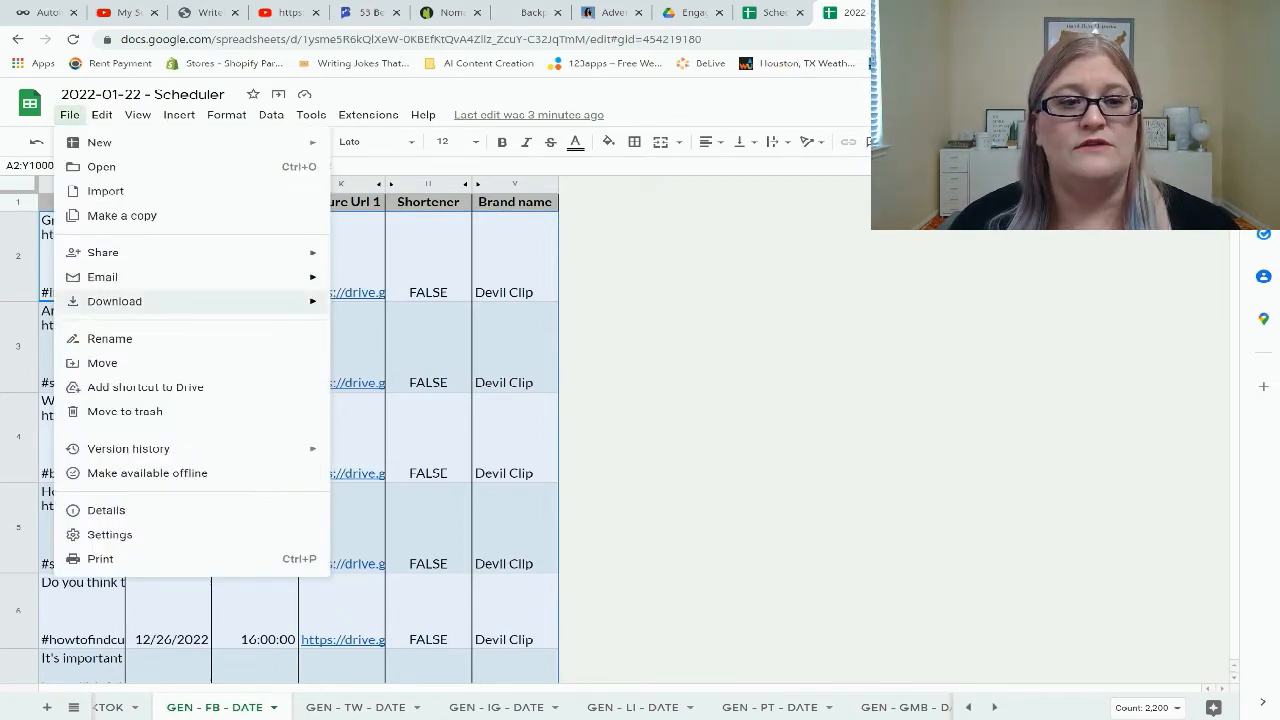
mouse_move(114, 301)
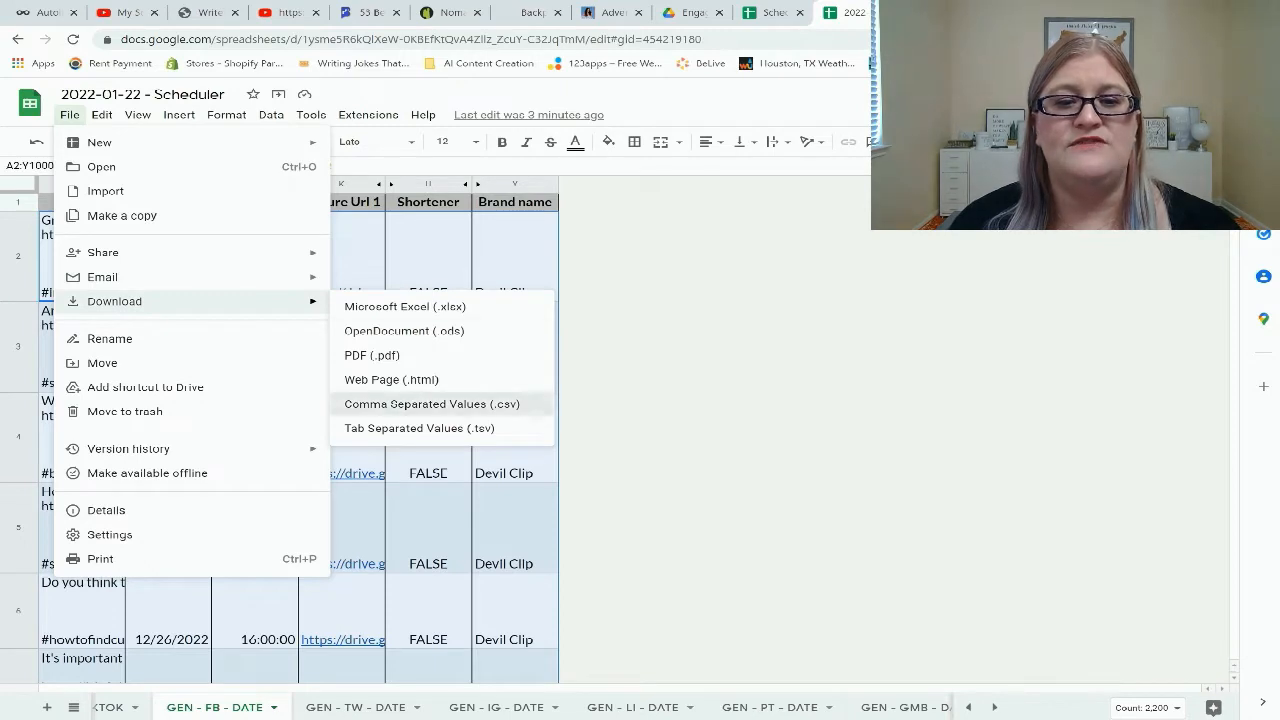
click(431, 404)
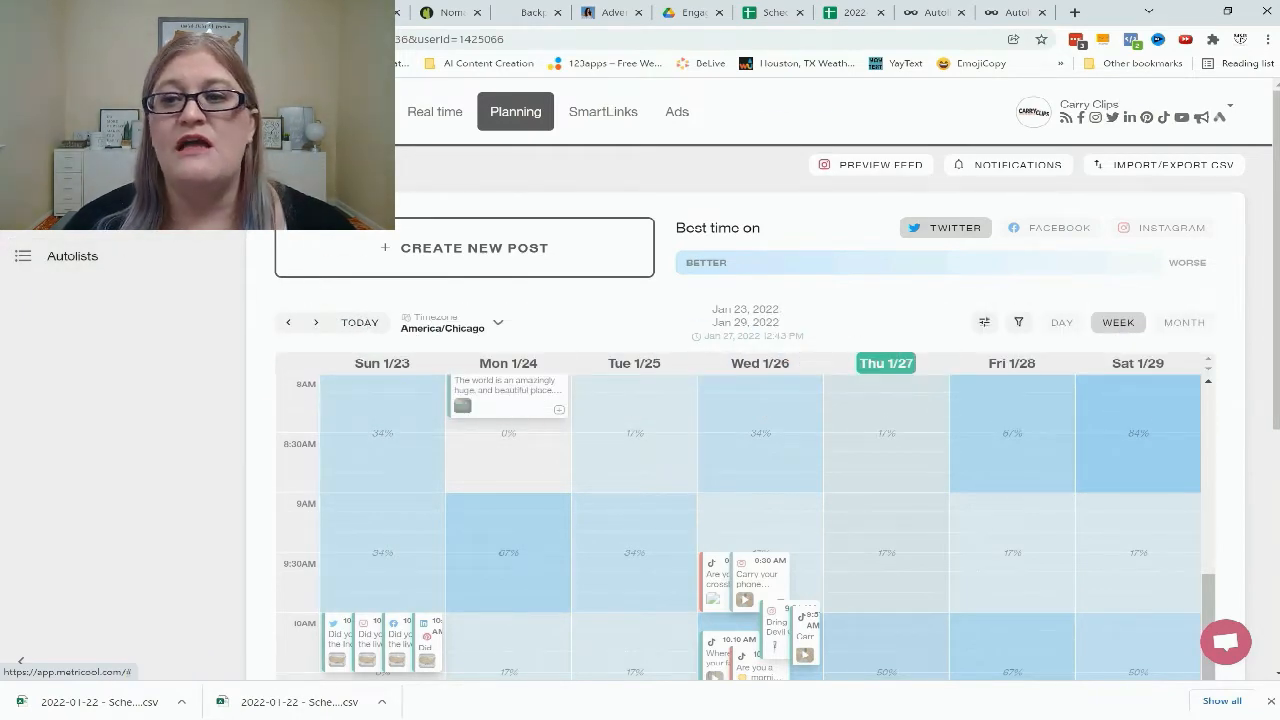
In Metricool's planner, load "2022-01-22 - Scheduler - GEN - FB - DATE (1).csv" into the CSV post import.
click(1164, 165)
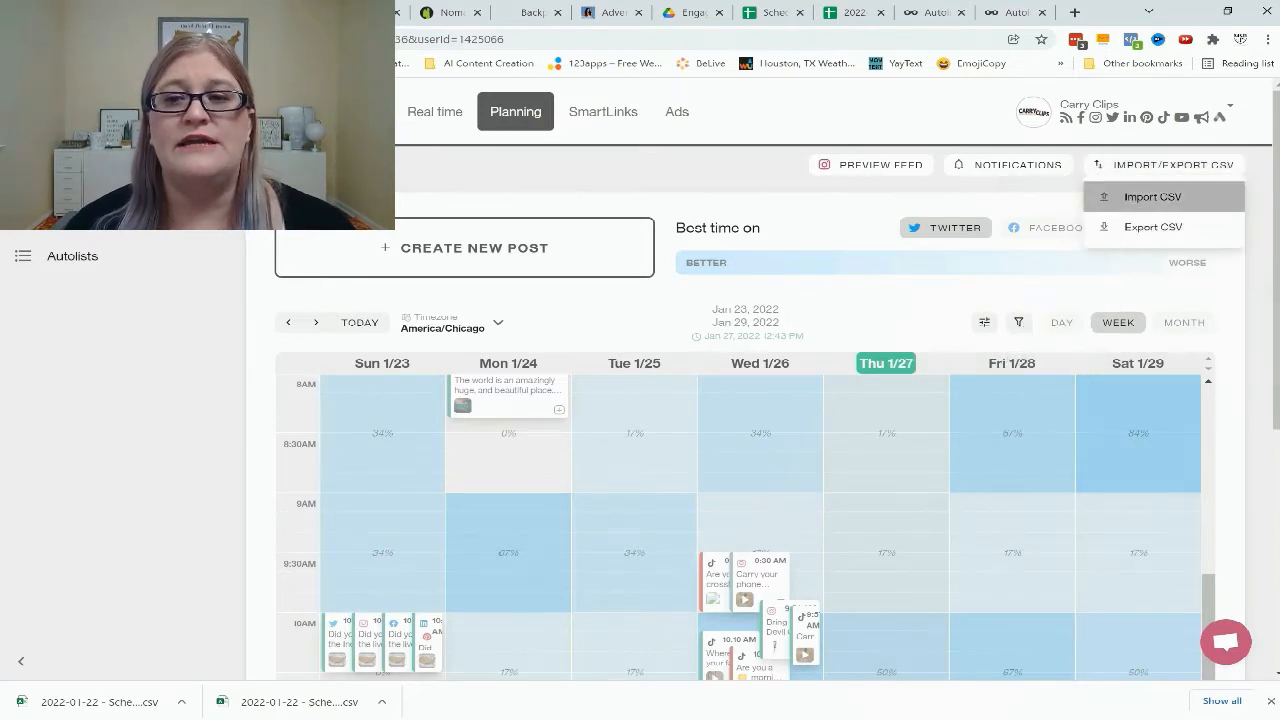
click(1150, 197)
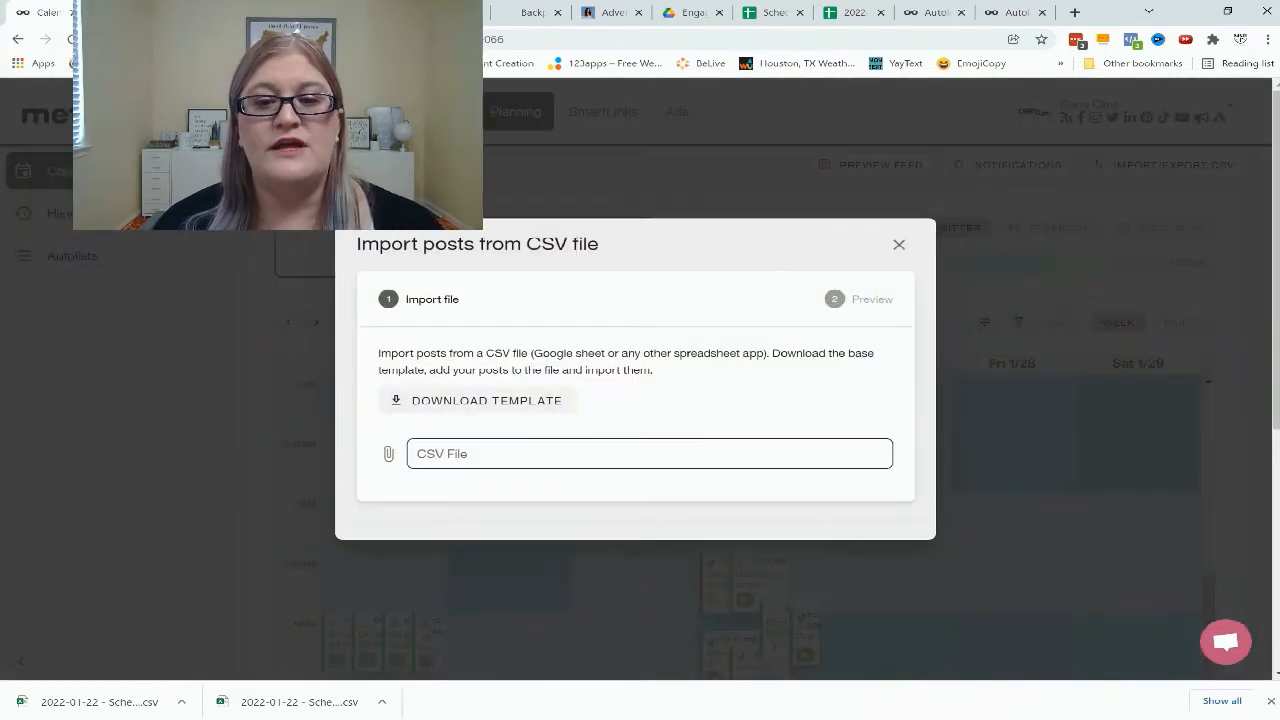
click(640, 454)
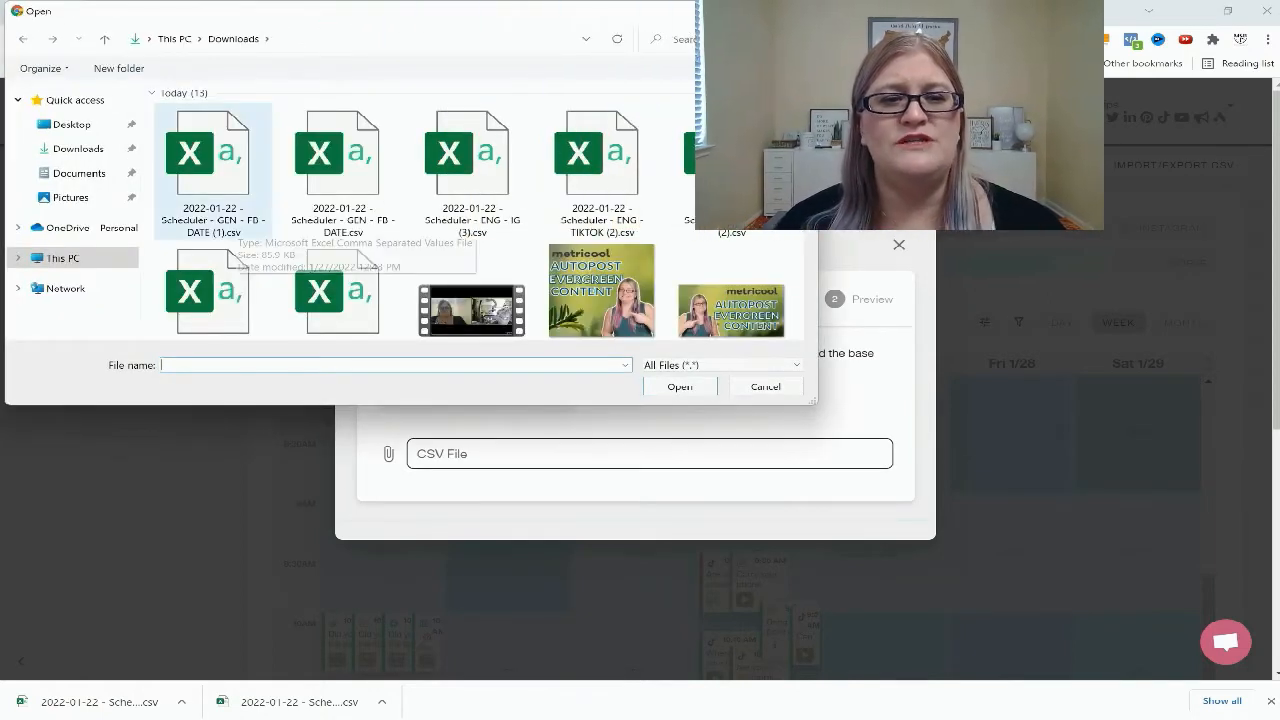
click(232, 212)
key(Return)
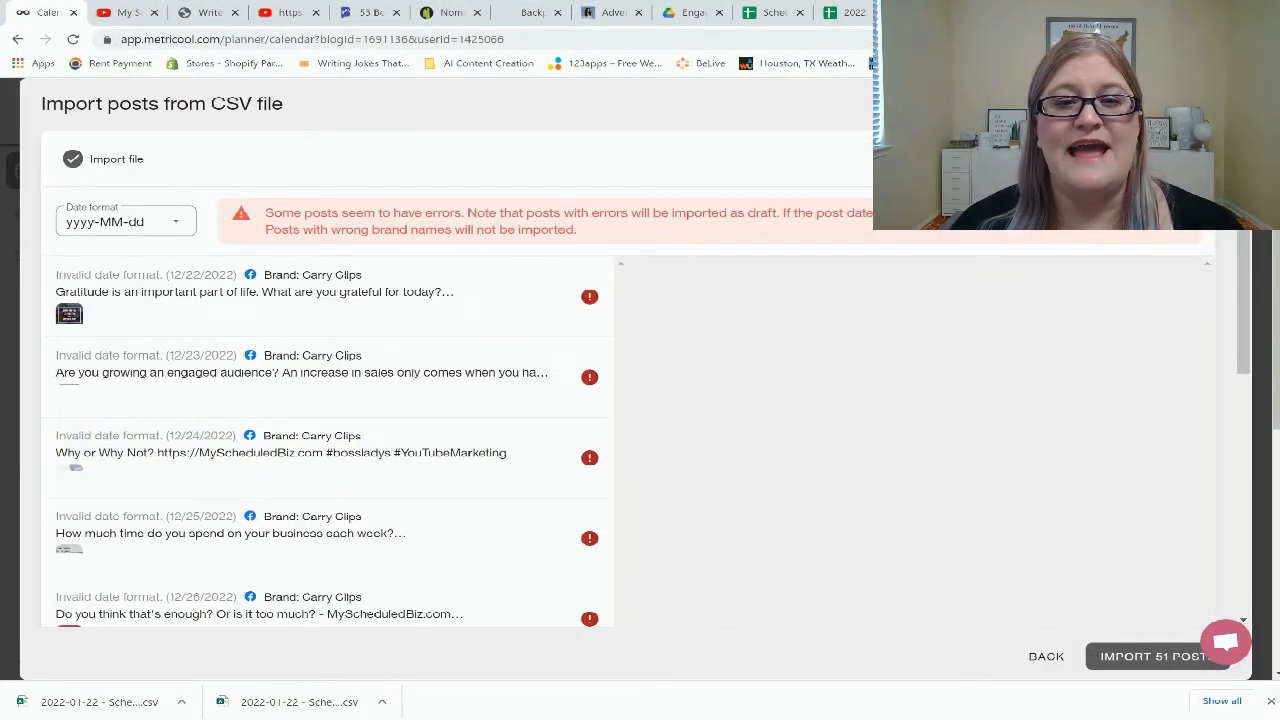
Check the first post's import error and set the import date format to MM/dd/yyyy.
mouse_move(589, 297)
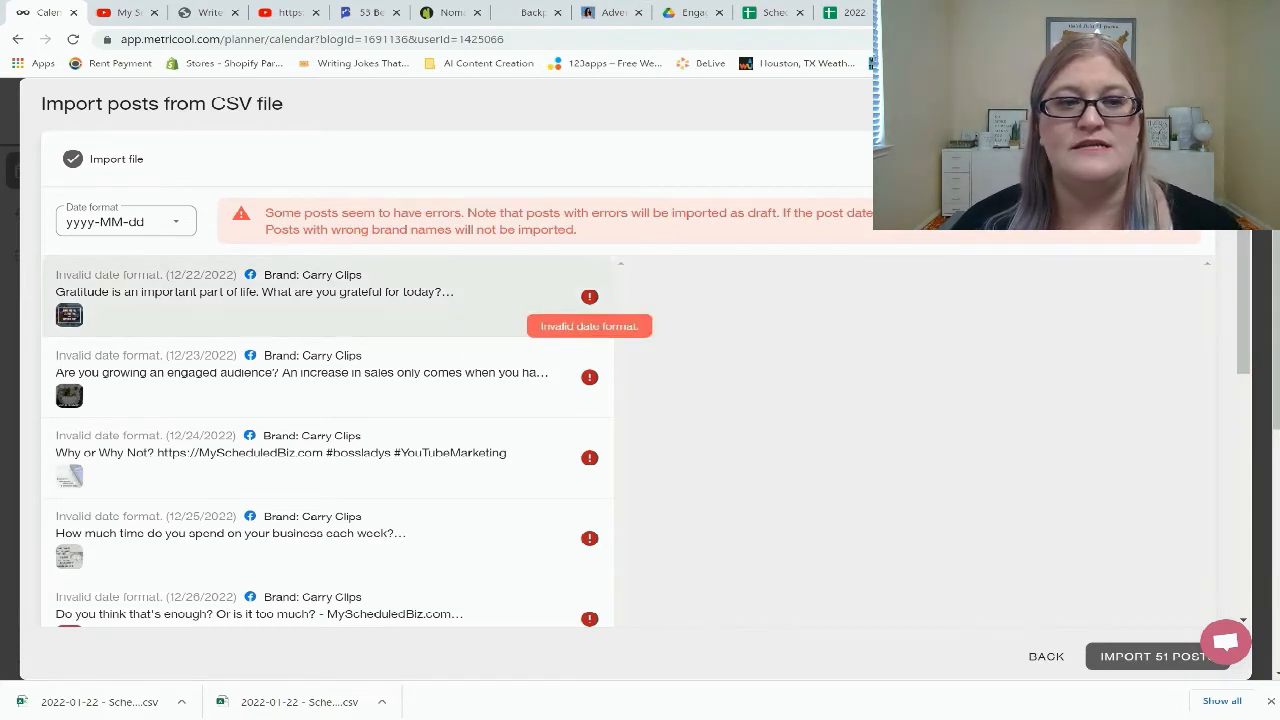
click(125, 221)
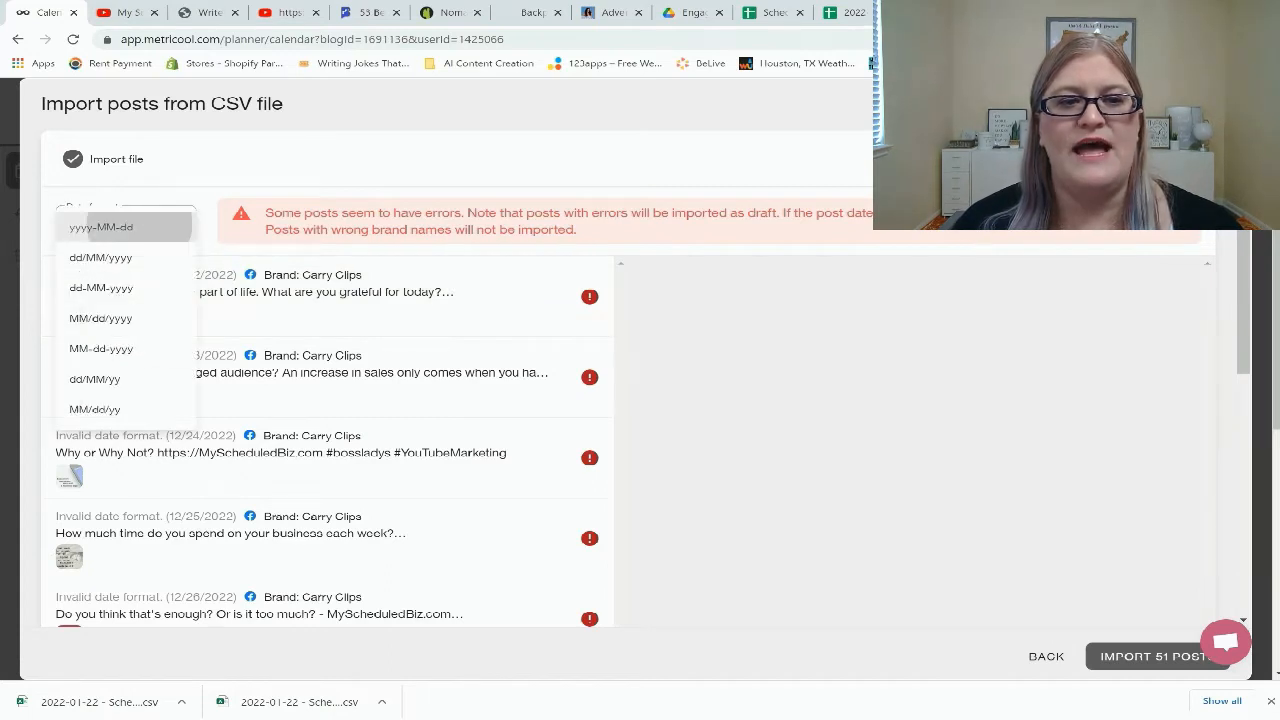
click(120, 222)
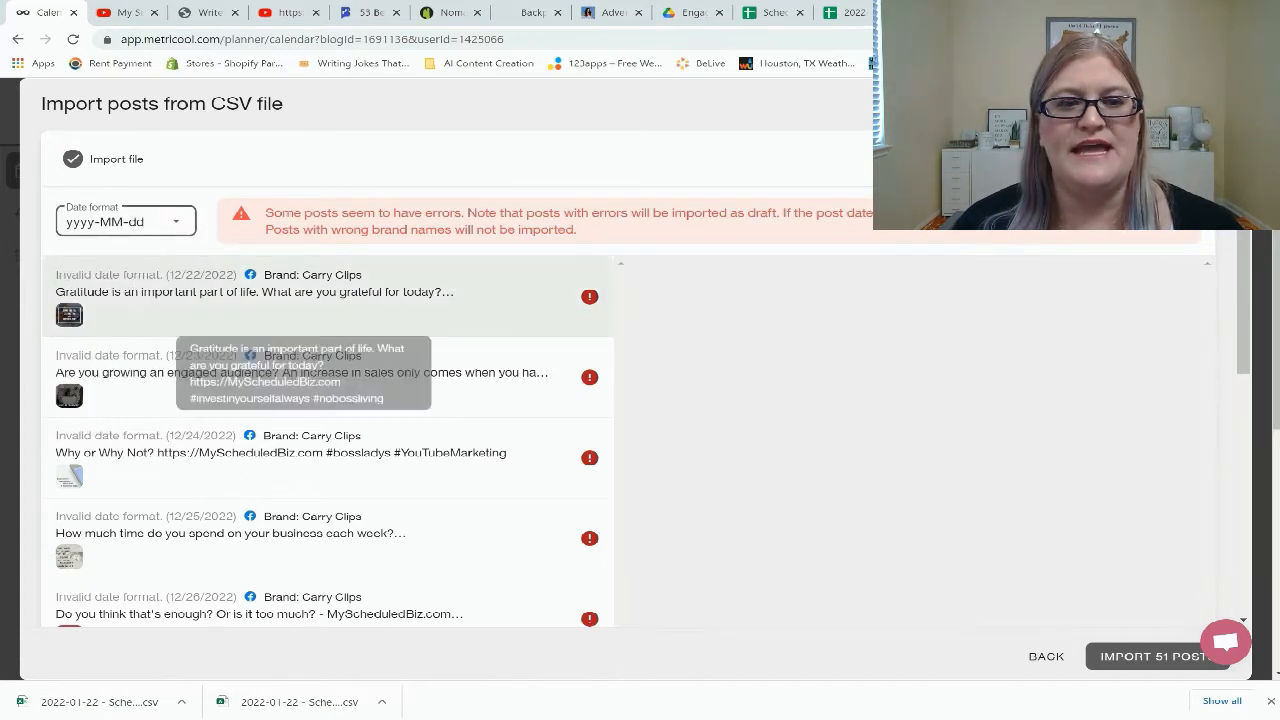
click(125, 221)
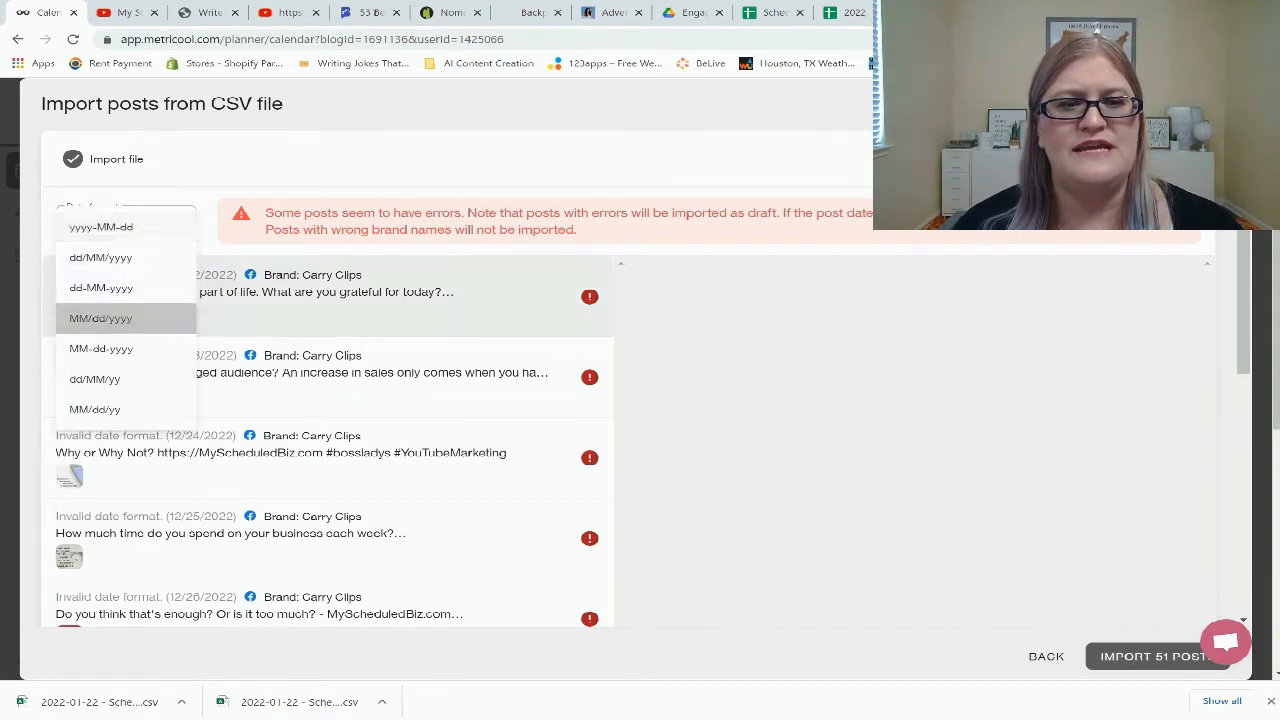
click(100, 318)
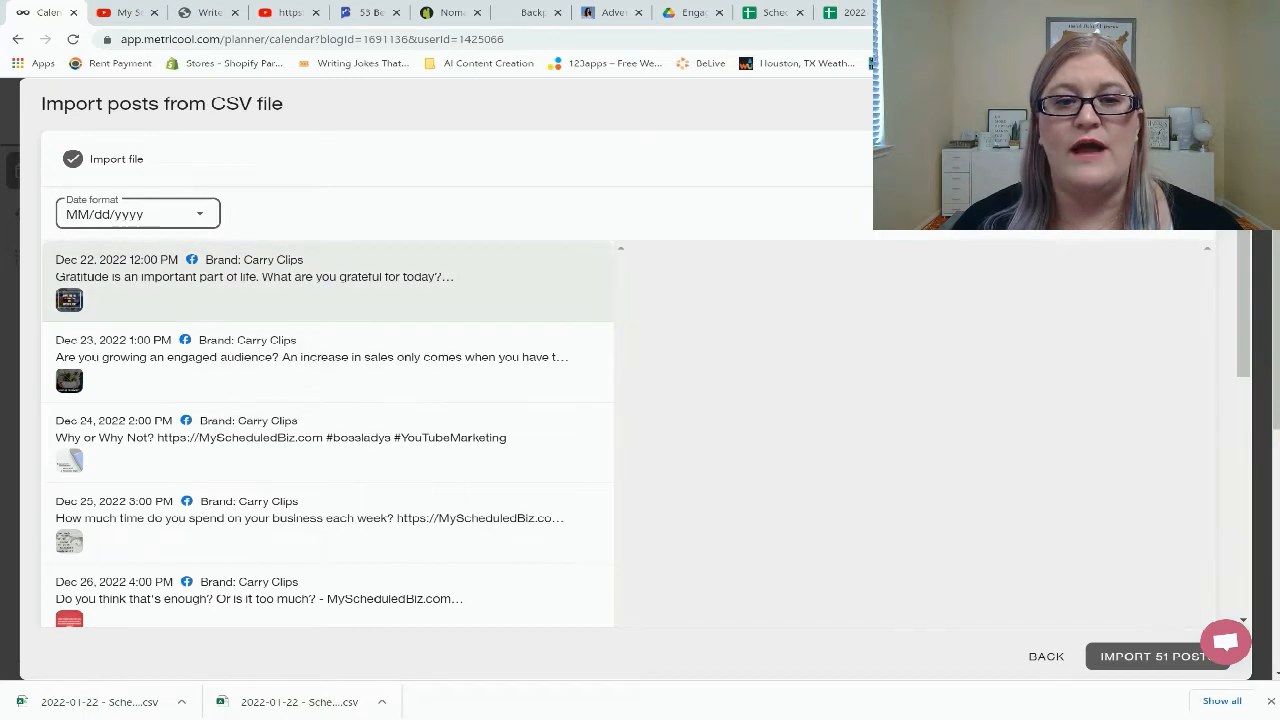
Preview the Dec 22, 2022 Facebook post from the import list, including its text and image.
click(254, 277)
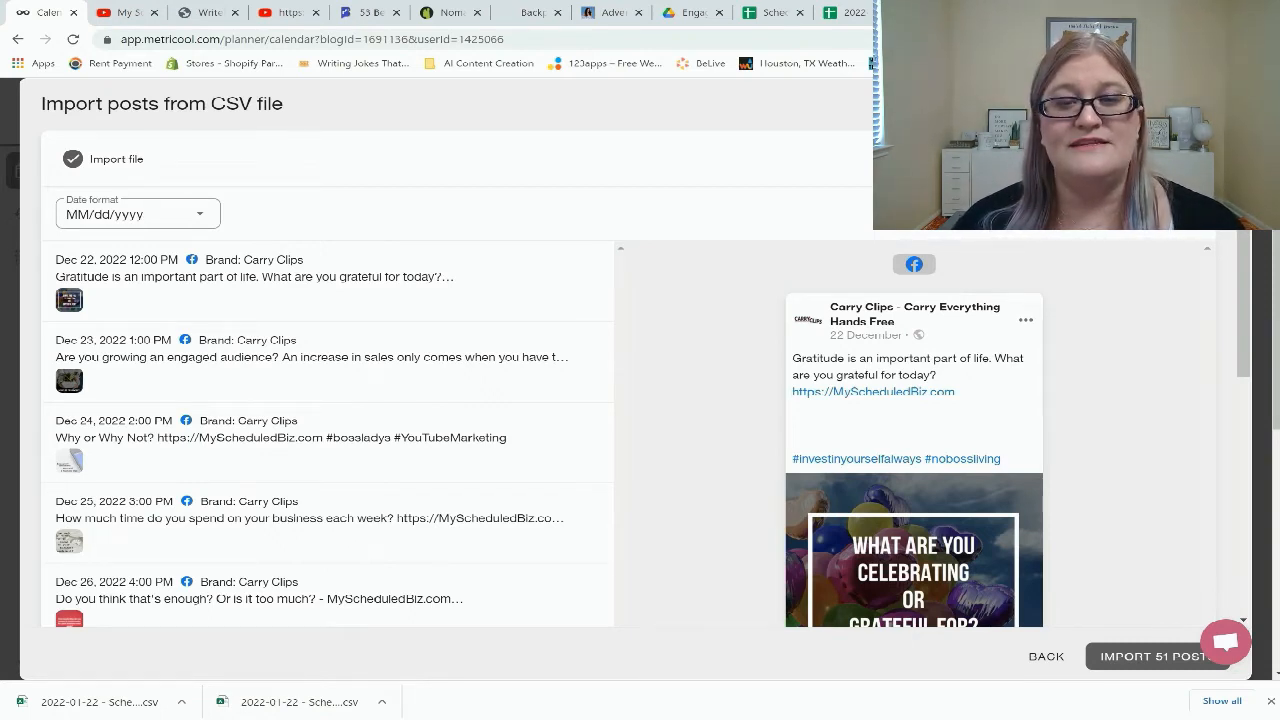
scroll(647, 379, down, 1)
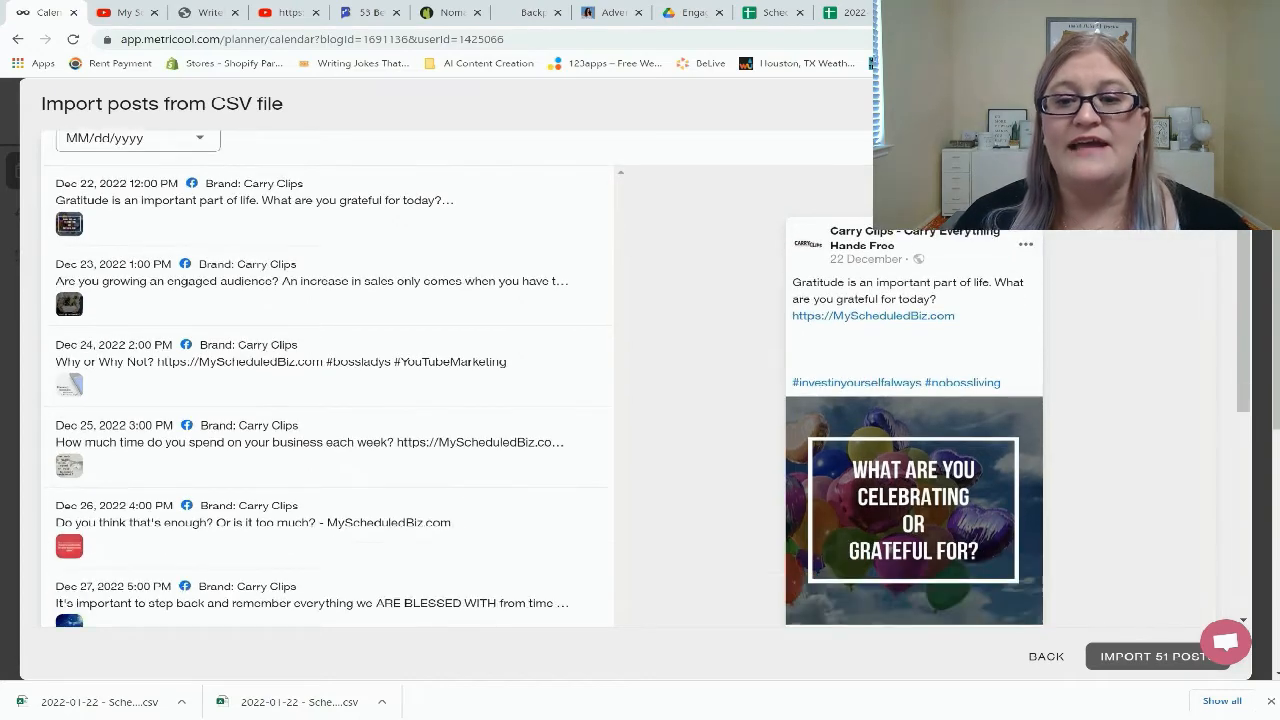
scroll(647, 379, down, 3)
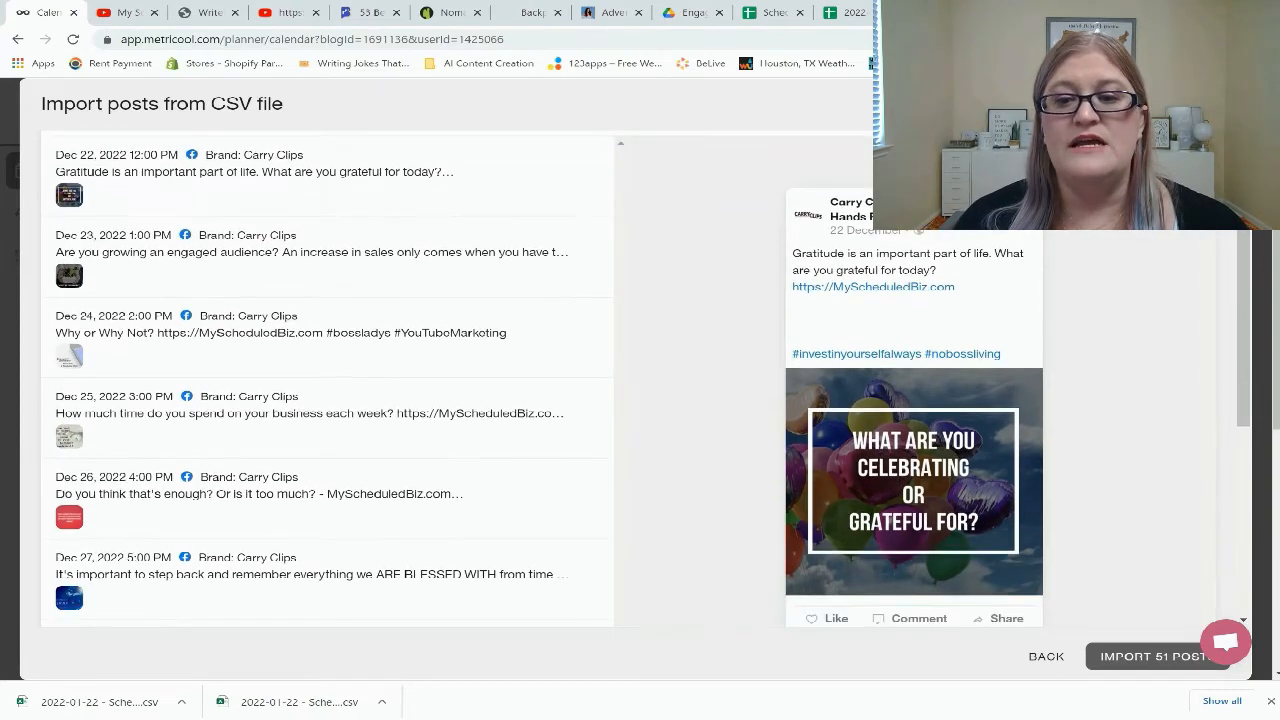
Close the CSV post import without importing the posts and look over the calendar week of Jan 23 to Jan 29, 2022.
scroll(647, 379, up, 4)
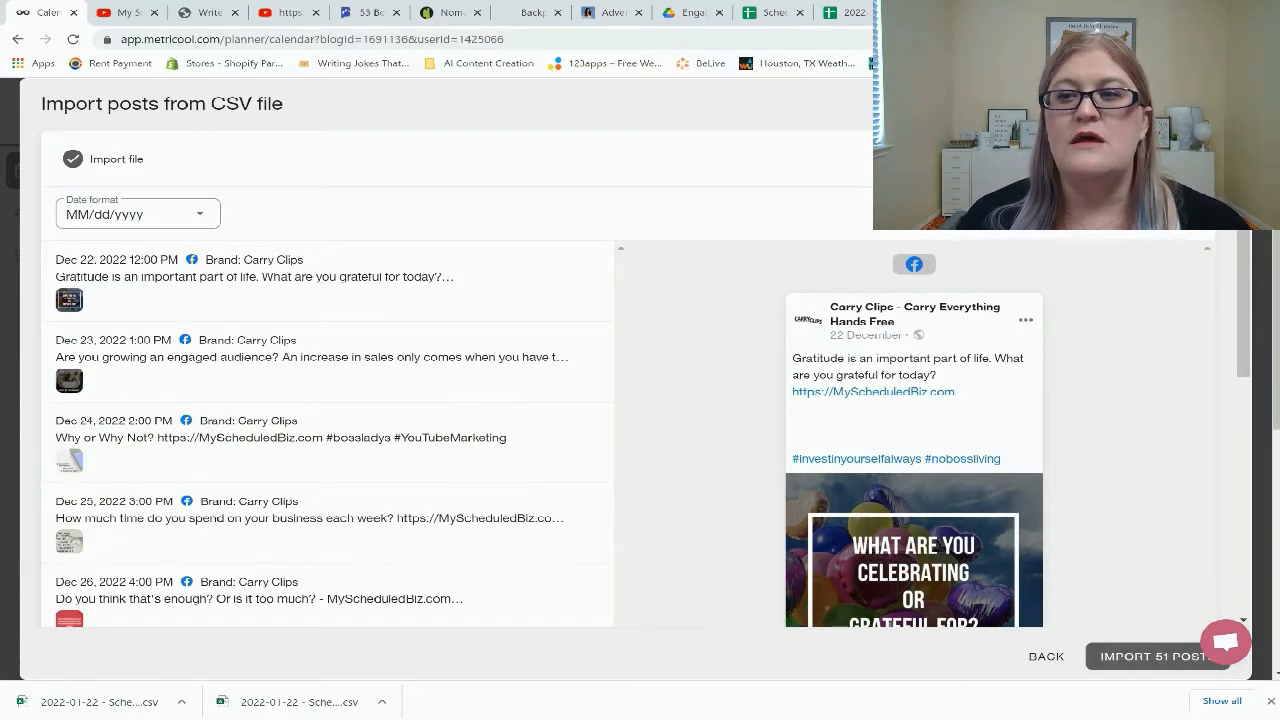
click(1228, 104)
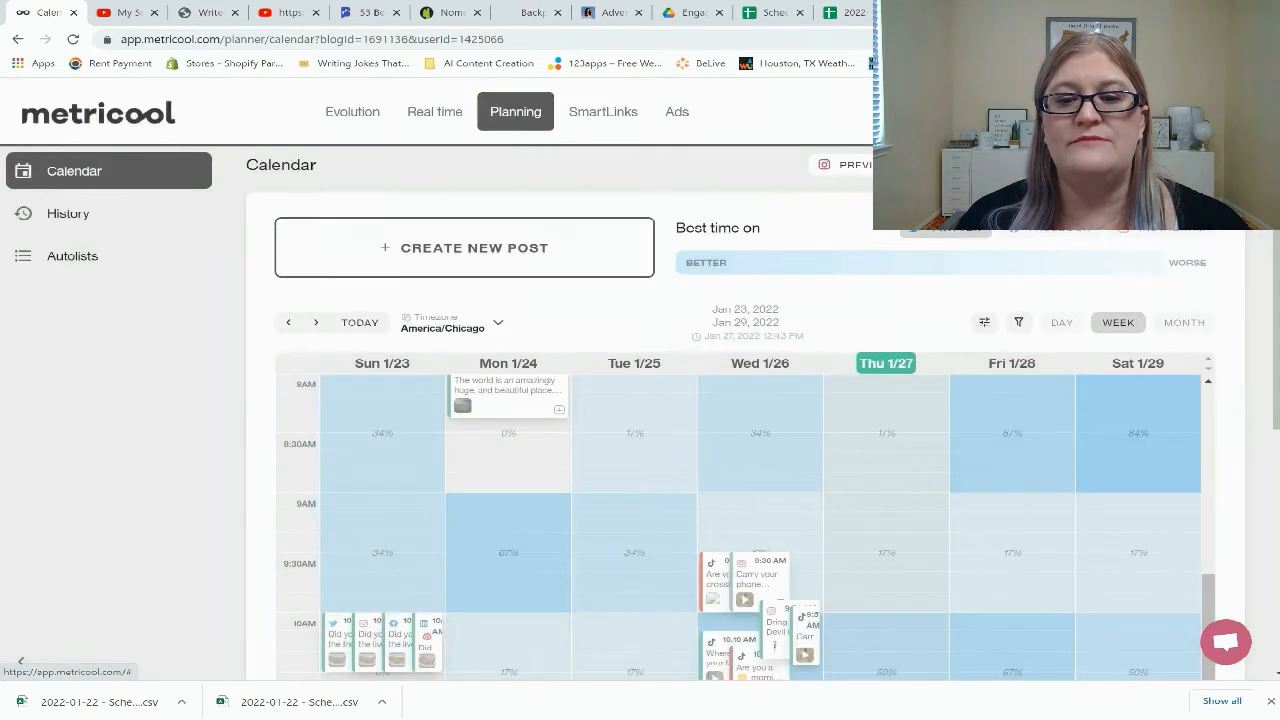
scroll(745, 528, down, 2)
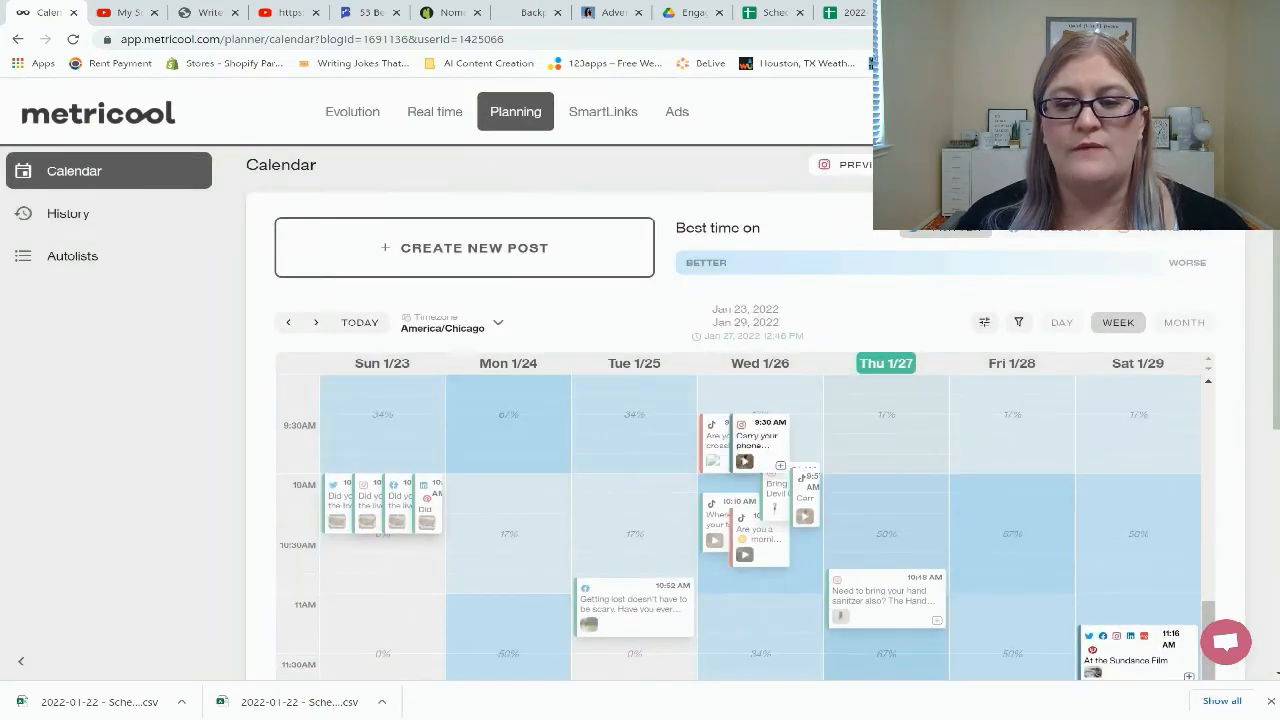
scroll(760, 528, down, 1)
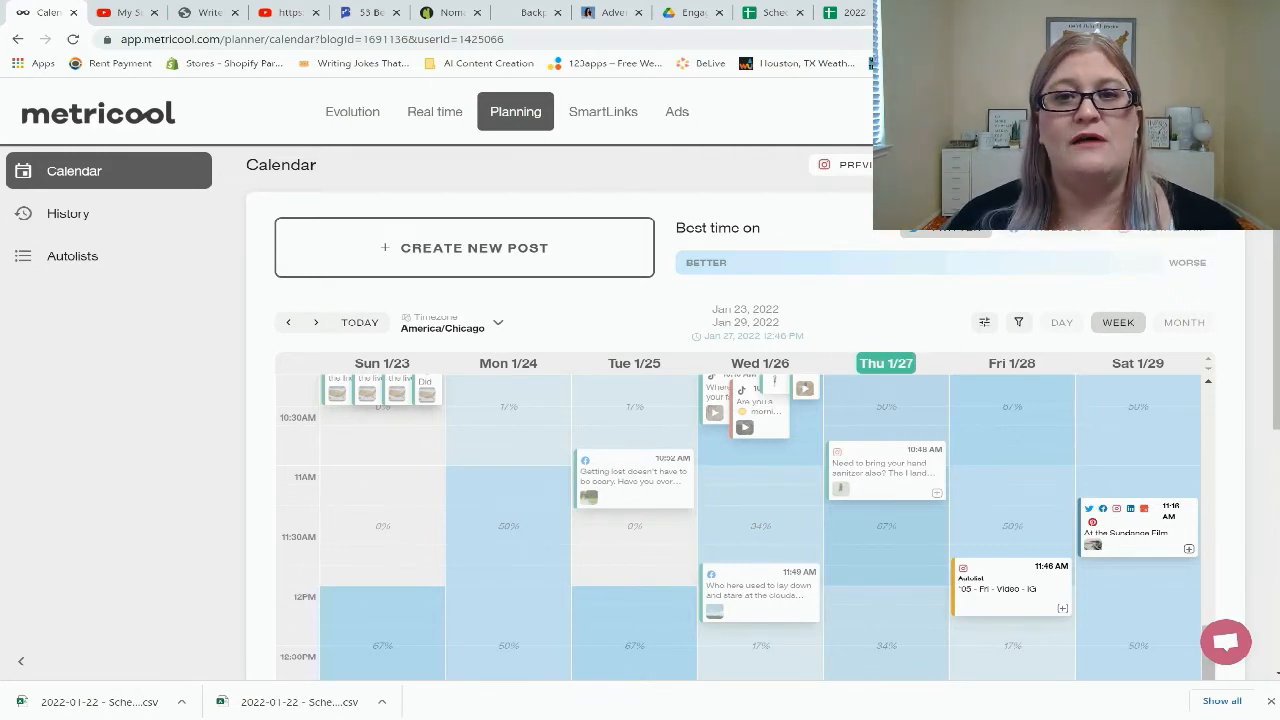
Switch to the "2022-01-22 - Scheduler" spreadsheet and select the first post's date cell, A2, on the Generic Dated or Undated sheet.
click(855, 13)
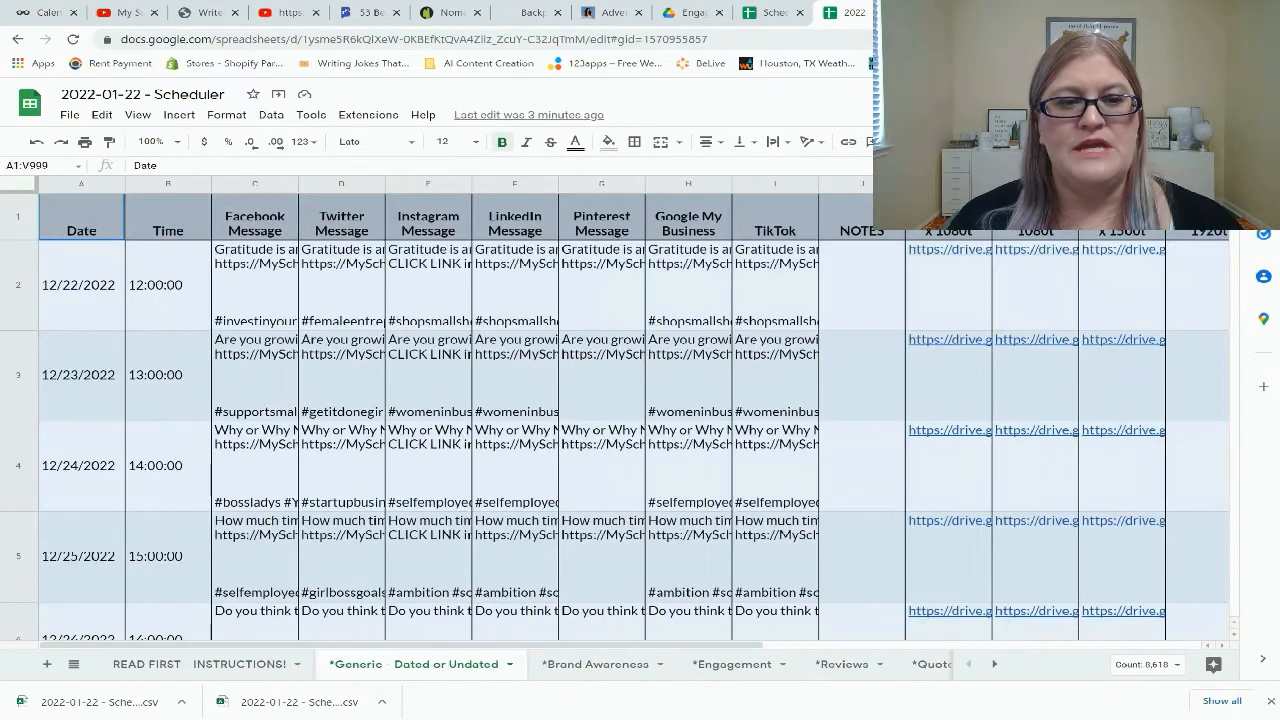
click(81, 285)
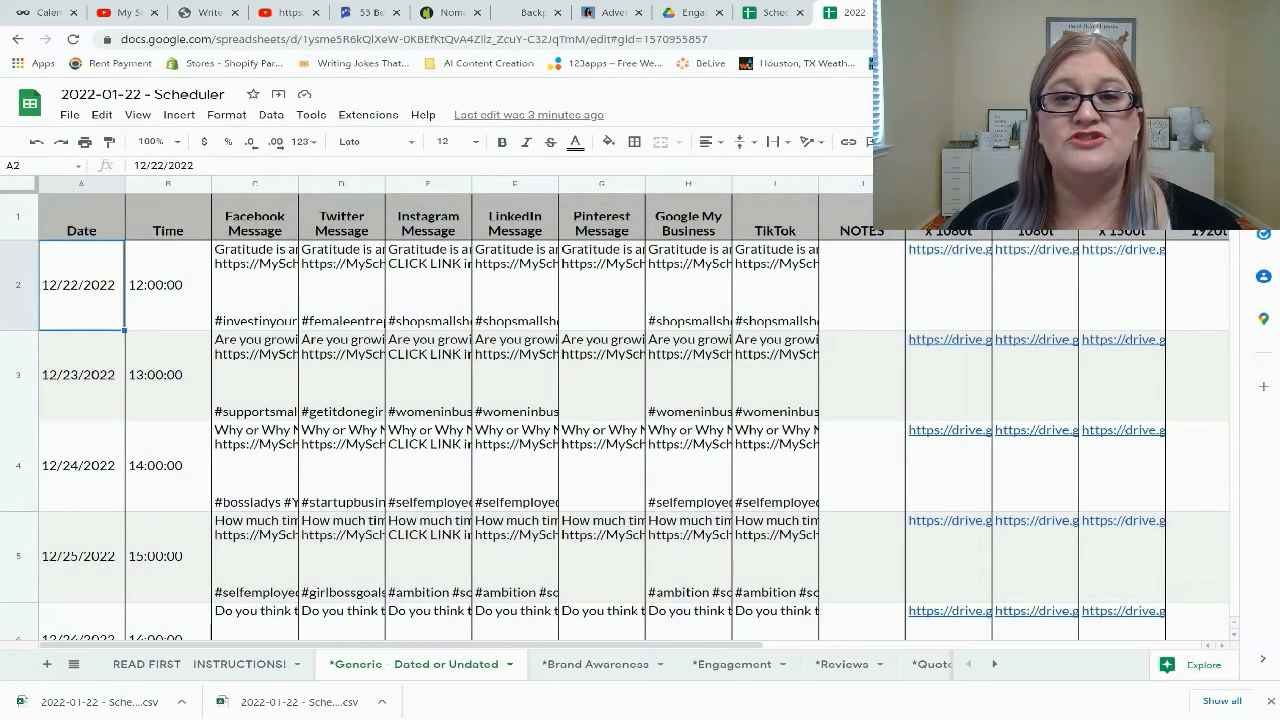